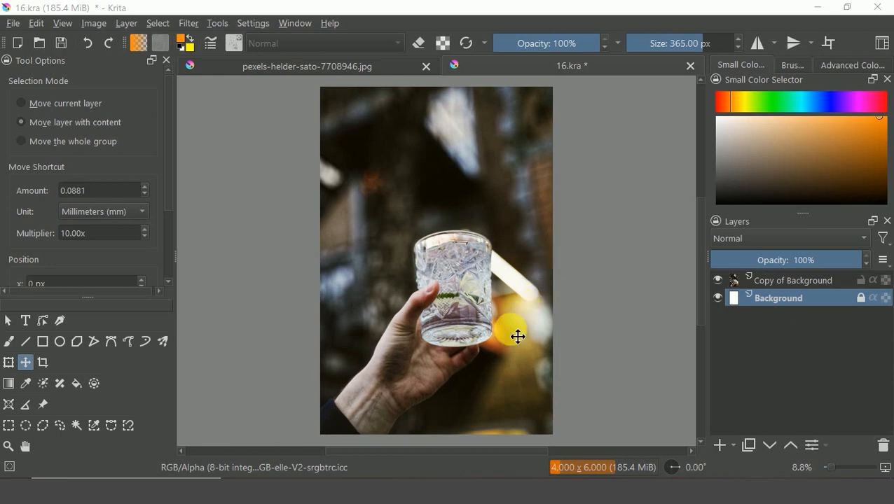
Select the upper Copy of Background layer and trace a Bezier curve selection around the thumb and back of the hand.
left_click(782, 282)
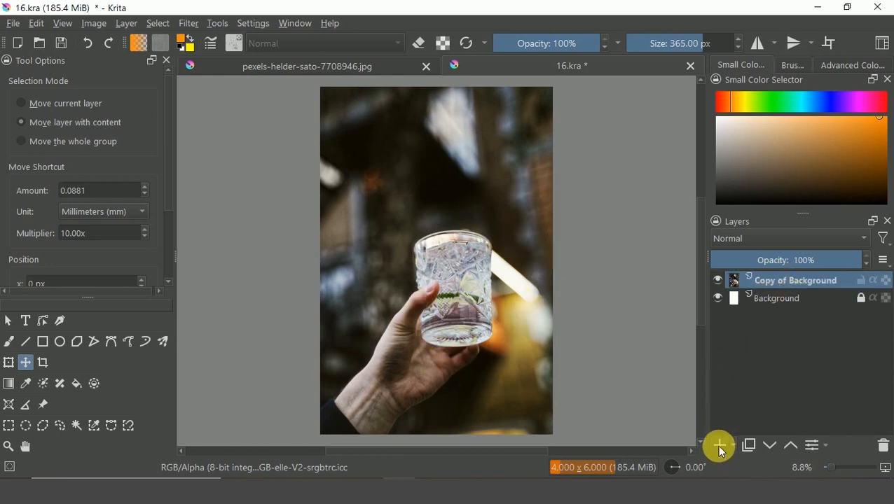
left_click(110, 425)
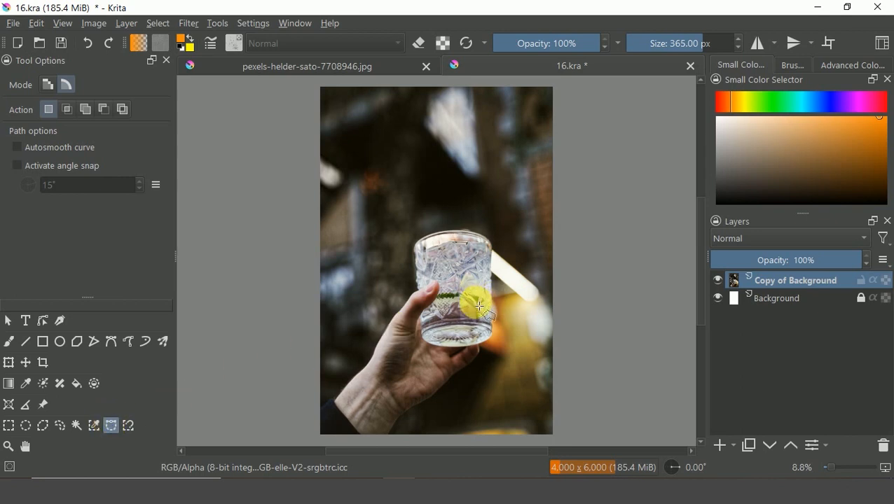
scroll(479, 306, "up", 5)
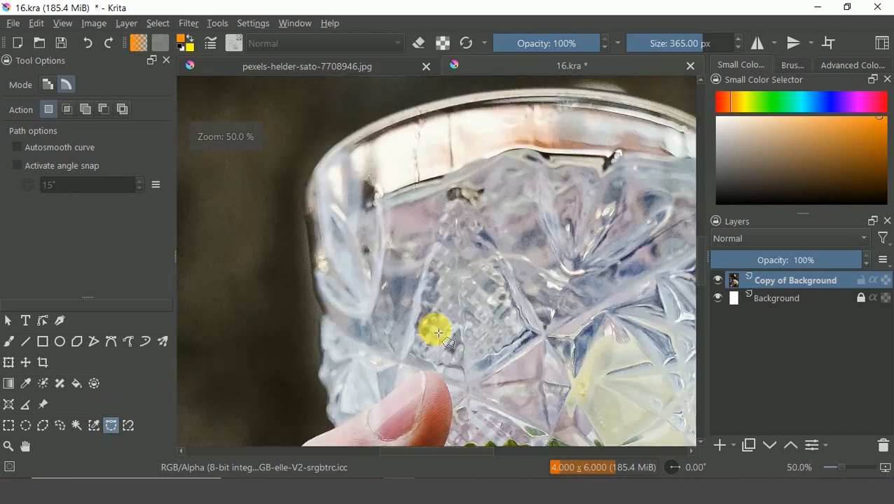
left_click_drag(361, 353, 435, 185)
left_click_drag(377, 322, 448, 188)
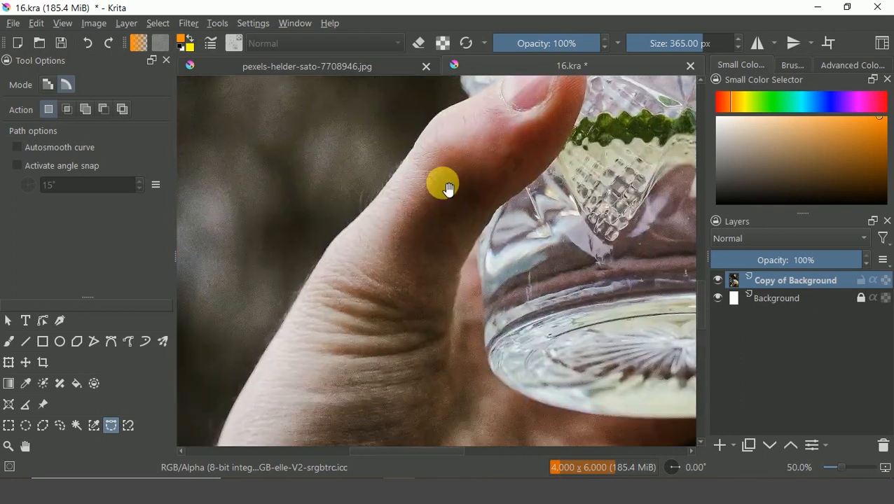
left_click_drag(426, 284, 449, 171)
left_click_drag(419, 268, 434, 205)
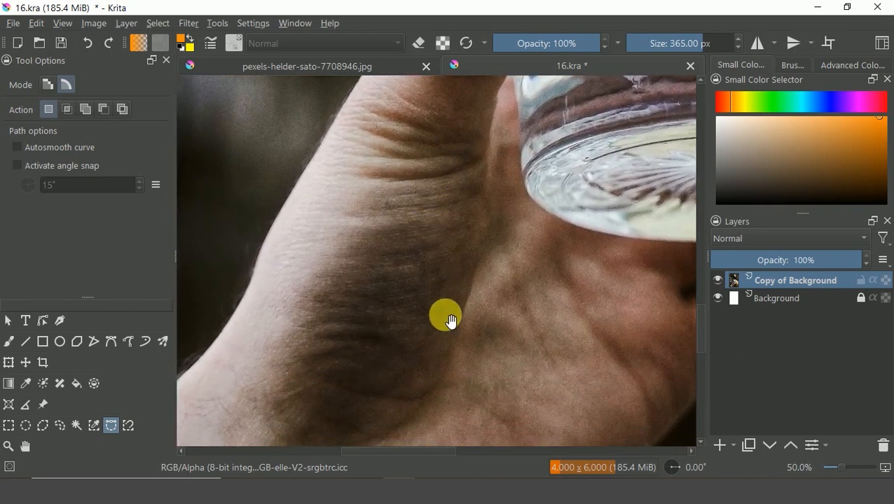
mouse_move(454, 315)
left_mouse_down()
mouse_move(443, 313)
mouse_move(451, 309)
left_mouse_up()
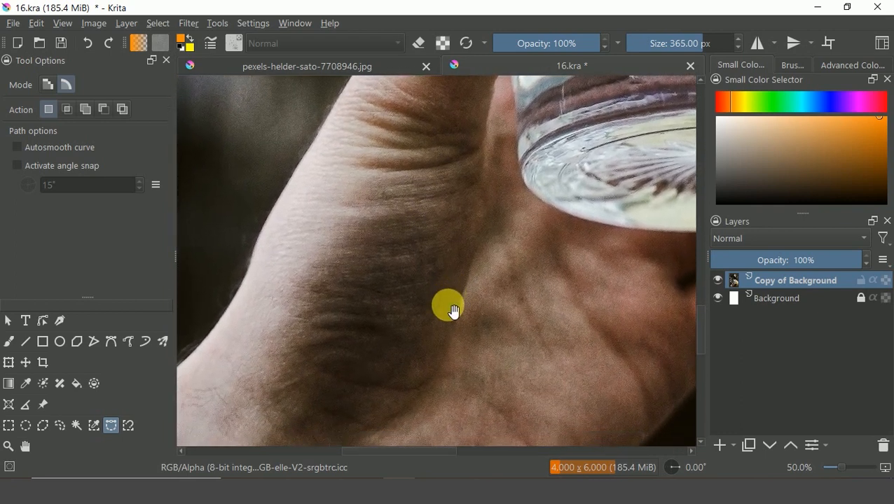
left_click(413, 398)
left_click_drag(453, 352, 465, 280)
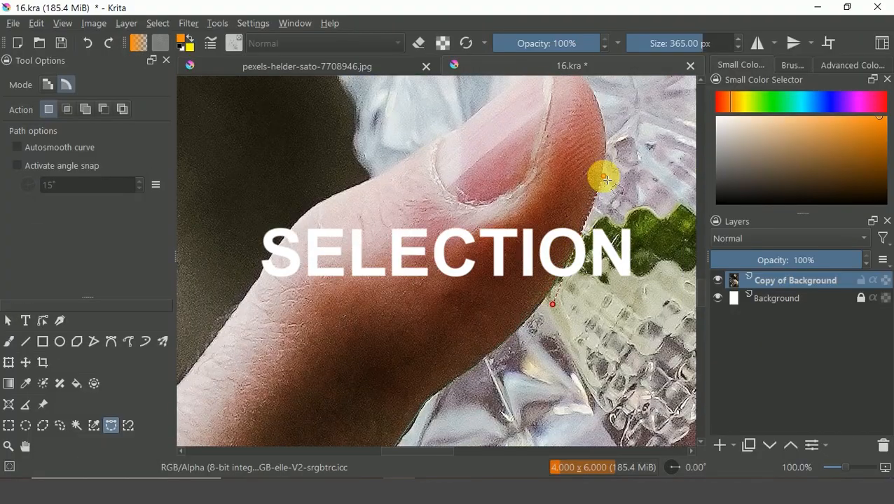
left_click_drag(600, 106, 569, 242)
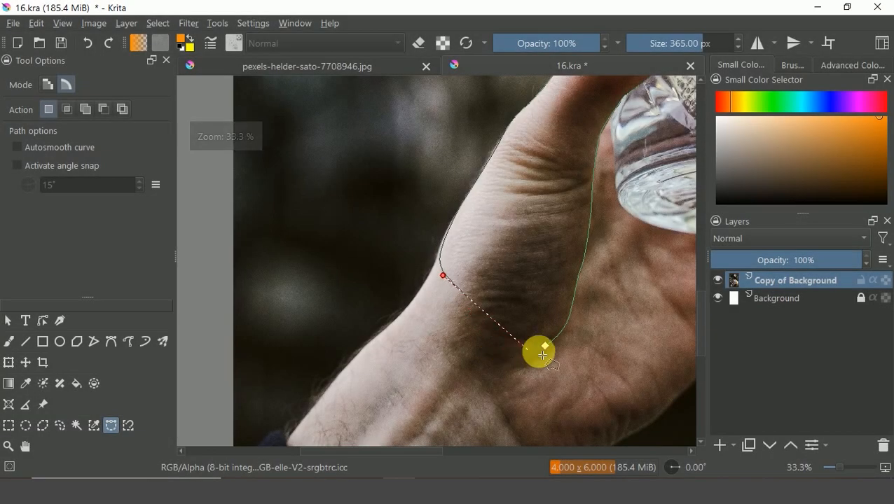
key("Escape")
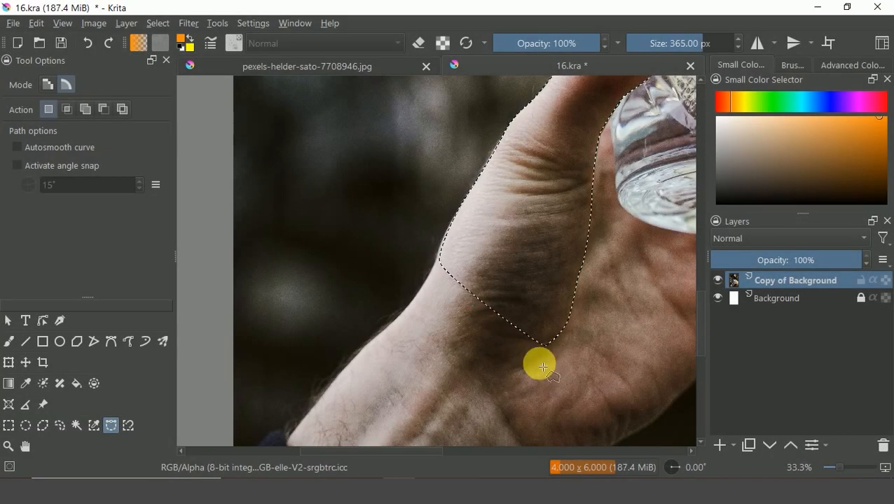
Copy the hand selection to a new layer.
scroll(543, 361, "down", 2)
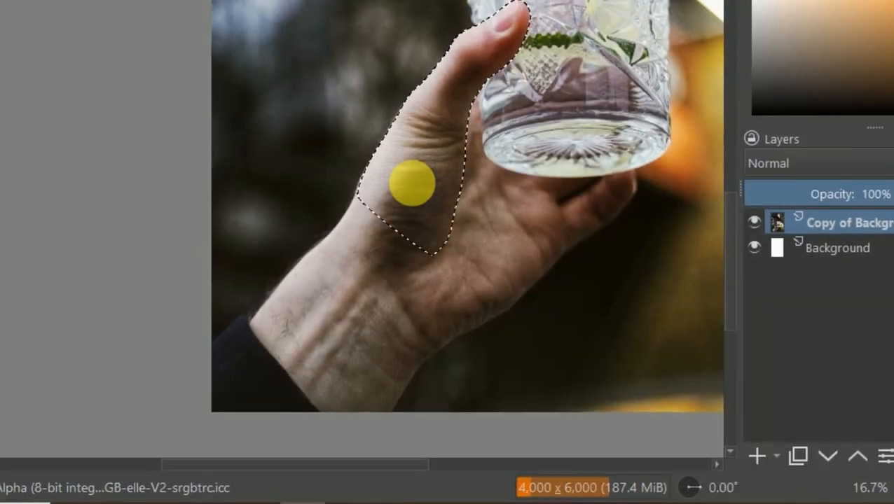
right_click(477, 250)
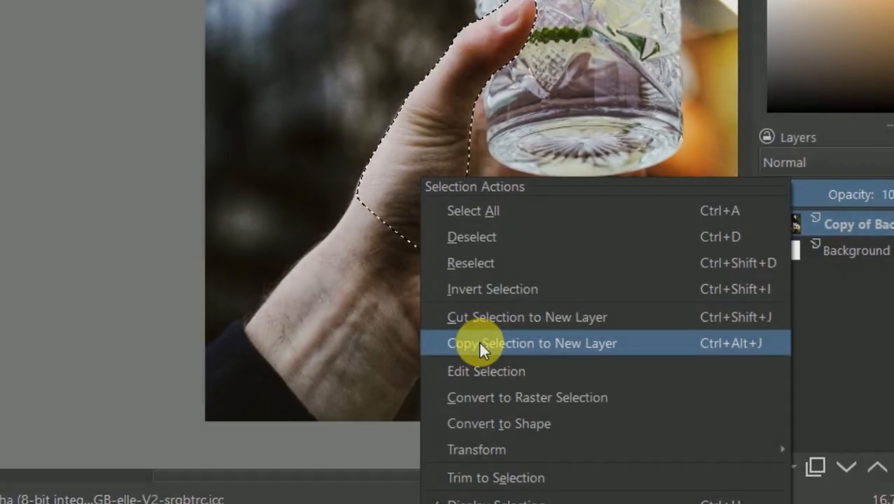
left_click(479, 342)
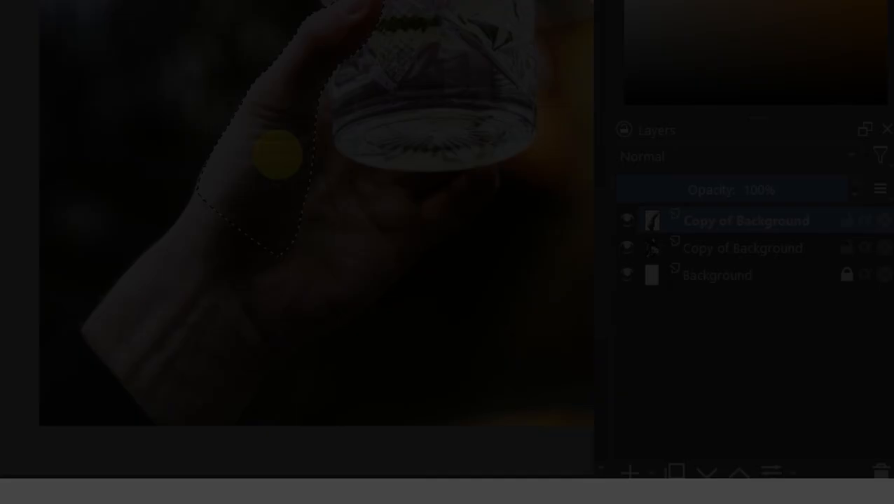
Deselect the hand selection.
right_click(485, 260)
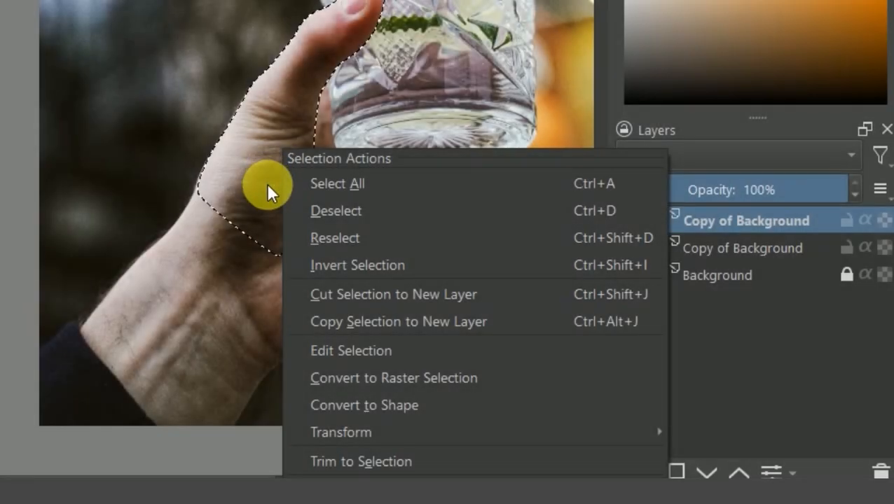
left_click(386, 212)
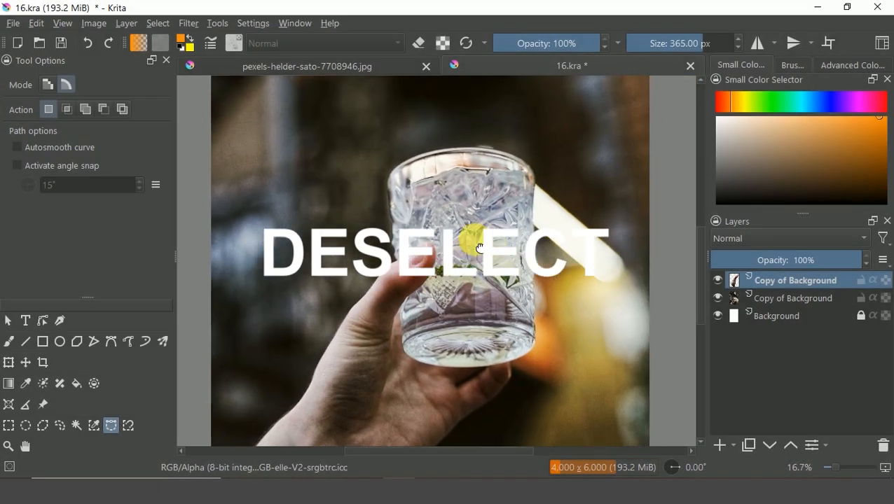
left_click_drag(479, 248, 447, 247)
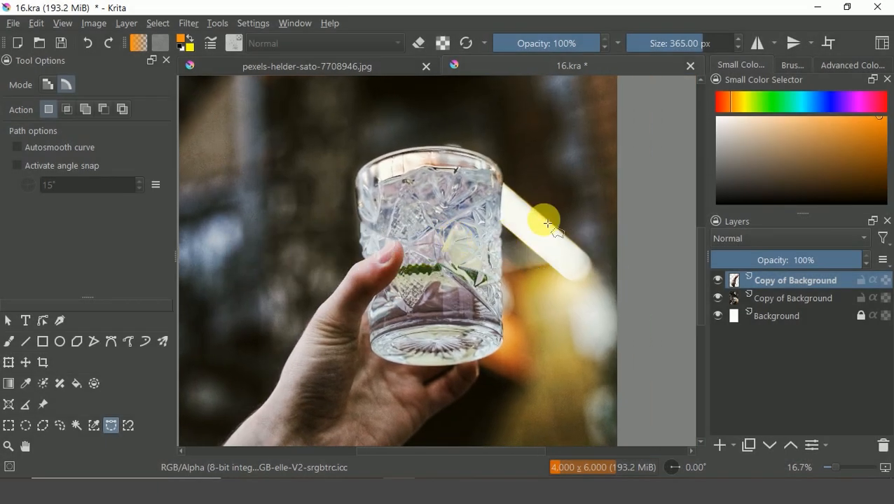
Switch to the pexels-helder-sato-7708946.jpg moon image and draw an elliptical selection around the moon.
left_click(331, 65)
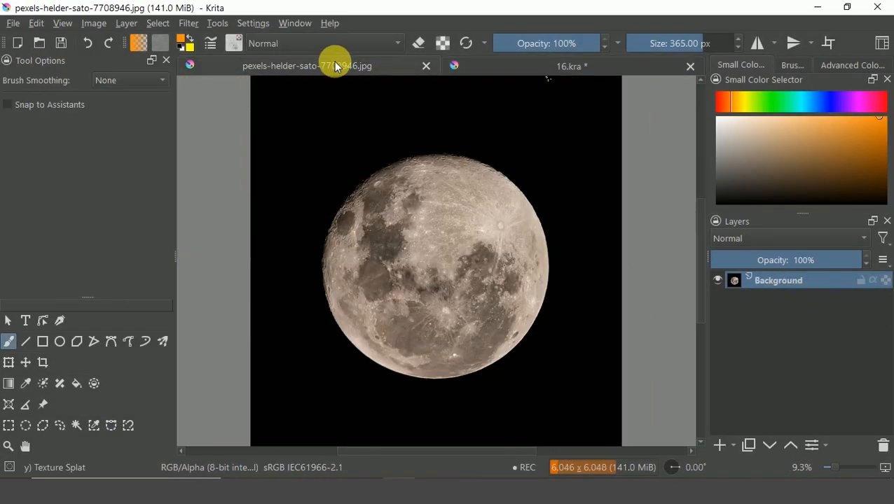
left_click(26, 426)
left_click_drag(341, 162, 532, 362)
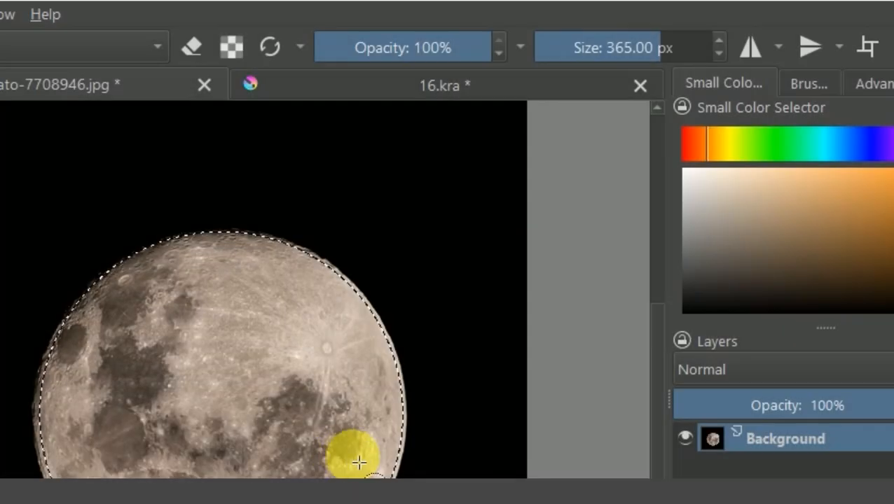
Copy the moon selection to a new layer and hide the original Background layer.
right_click(275, 461)
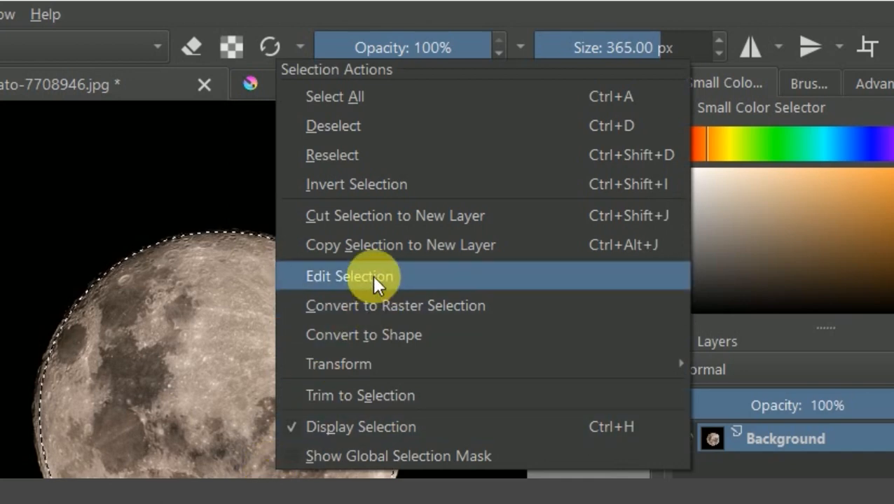
left_click(379, 245)
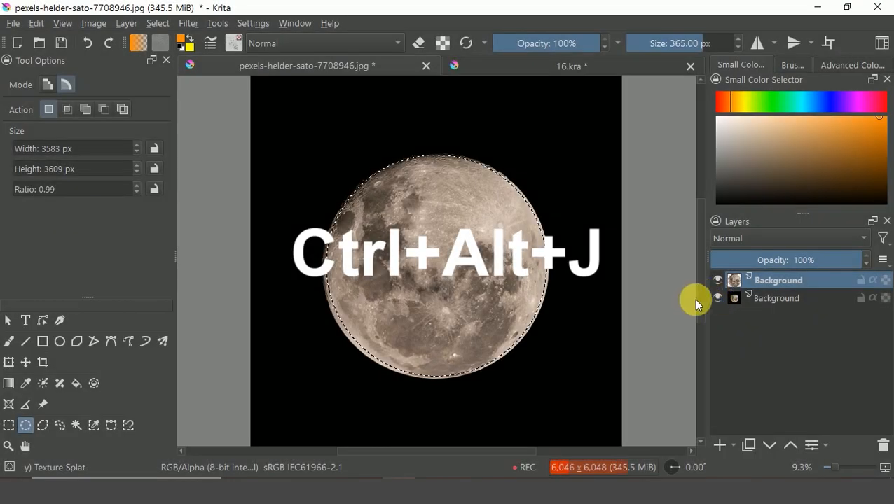
left_click(717, 298)
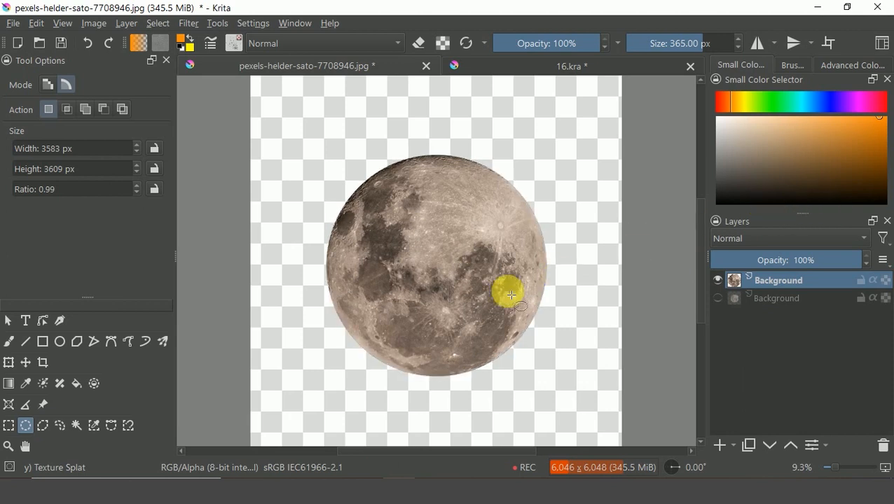
Deselect, copy the cut-out moon layer and return to the 16.kra document.
left_click(476, 297)
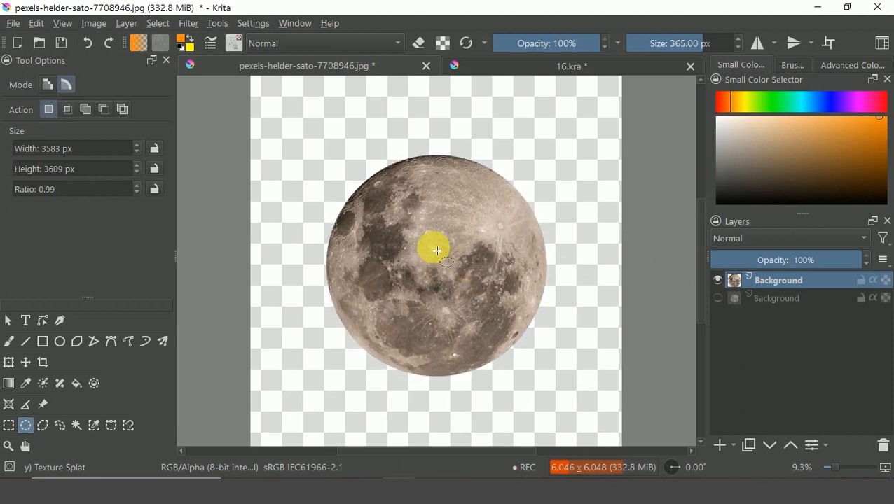
key("t")
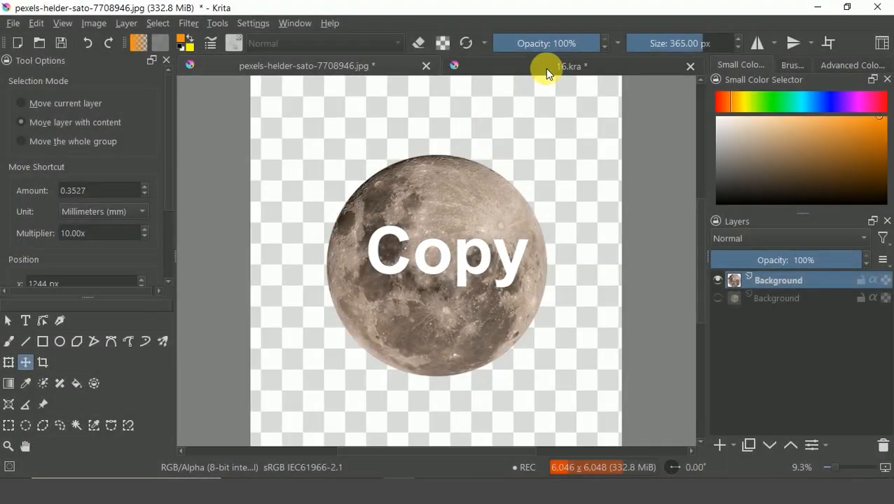
left_click(550, 67)
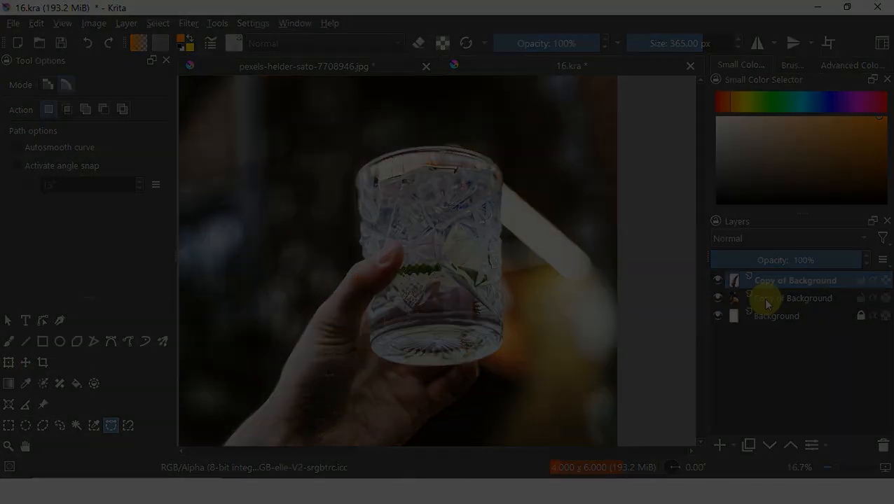
Add a new paint layer above the lower Copy of Background layer and paste the moon.
left_click(767, 303)
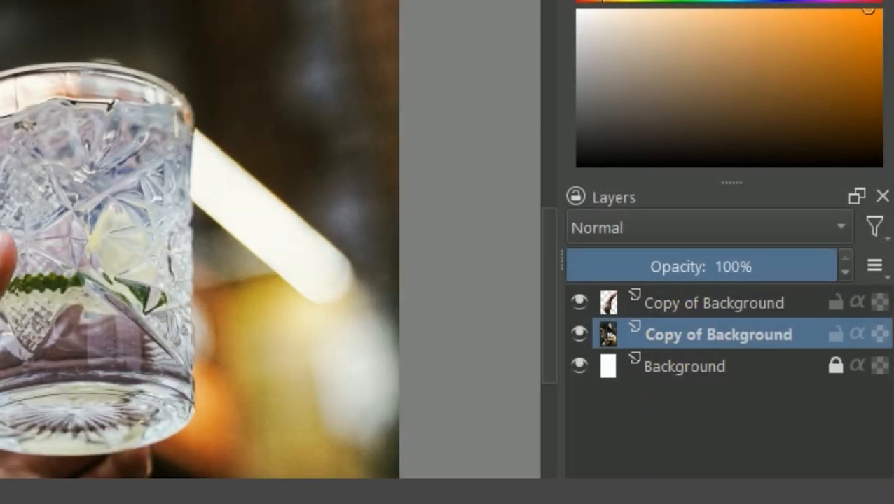
key("Insert")
key("ctrl+v")
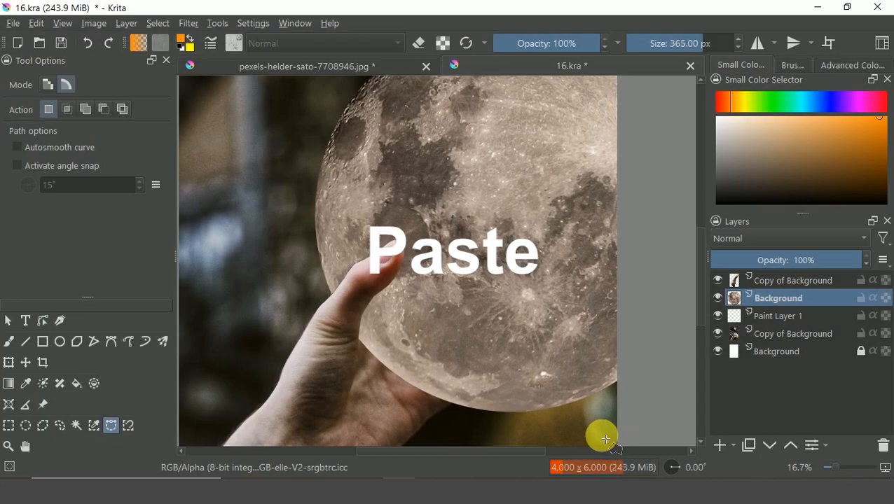
Move the pasted moon over the hand holding the glass.
key("minus")
key("minus")
key("t")
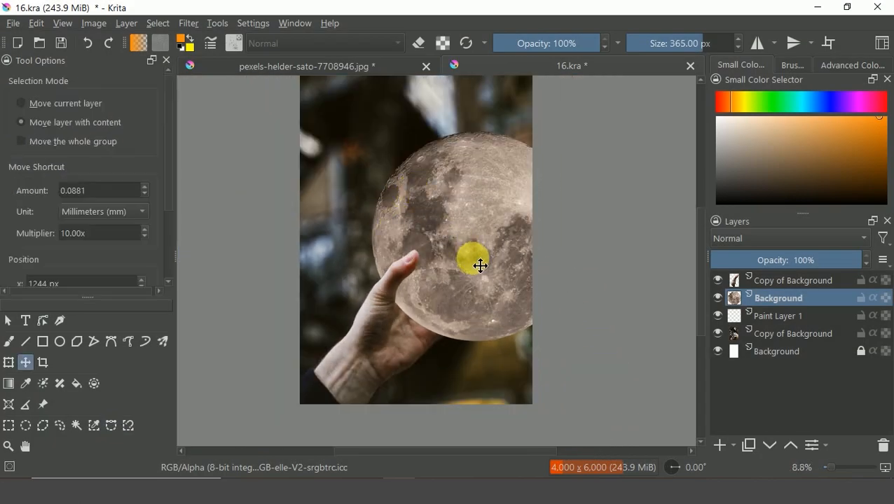
left_click_drag(478, 261, 459, 251)
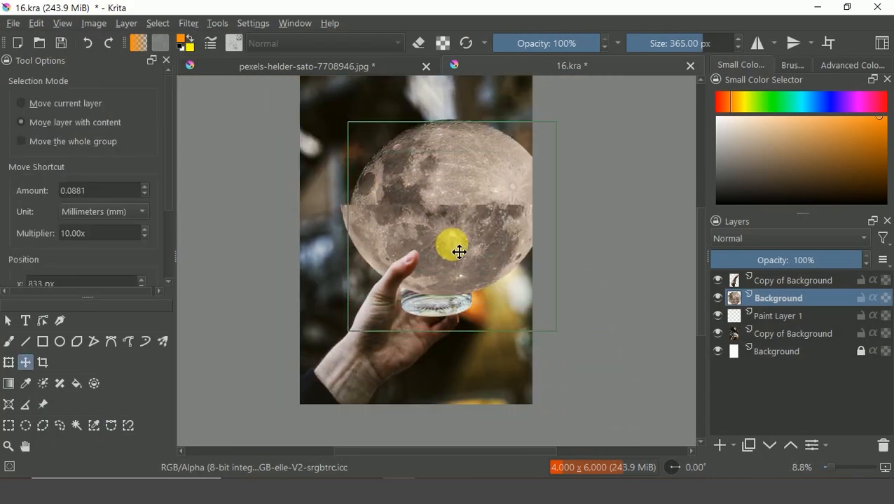
Scale and reposition the moon with the Transform tool so it covers the glass in the hand.
key("q")
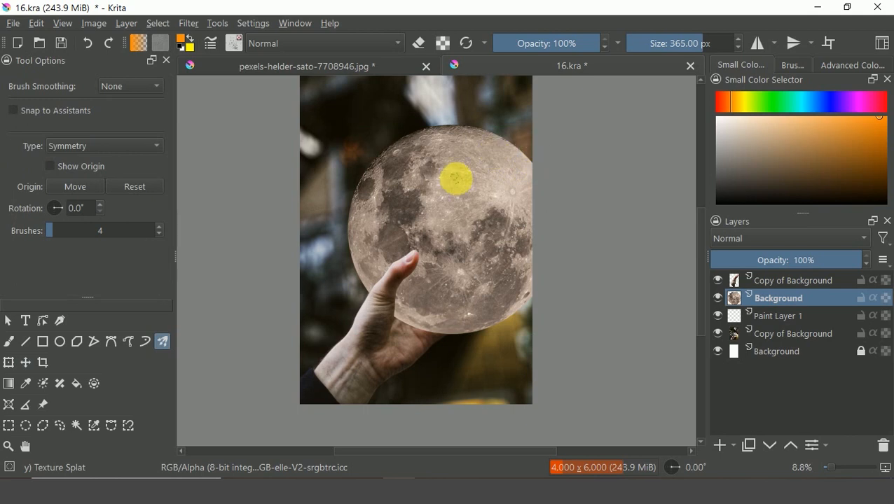
key("ctrl+t")
left_click_drag(541, 145, 503, 191)
left_click_drag(465, 242, 478, 225)
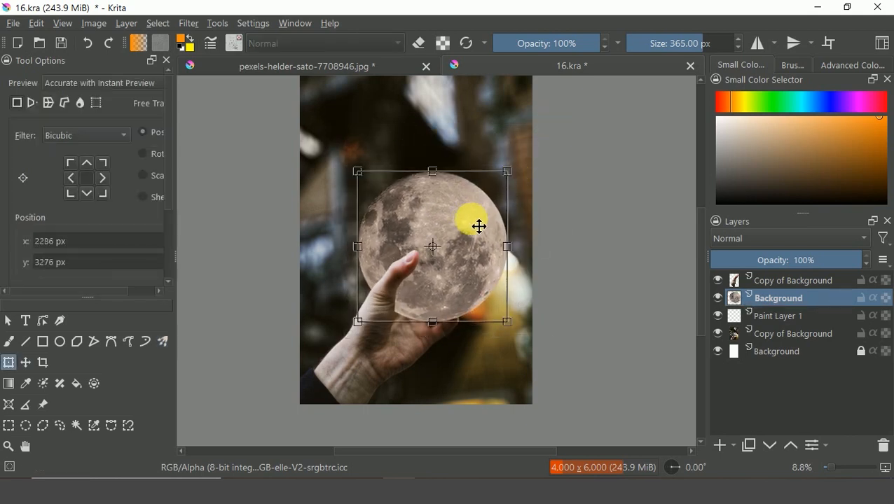
left_click_drag(512, 177, 515, 170)
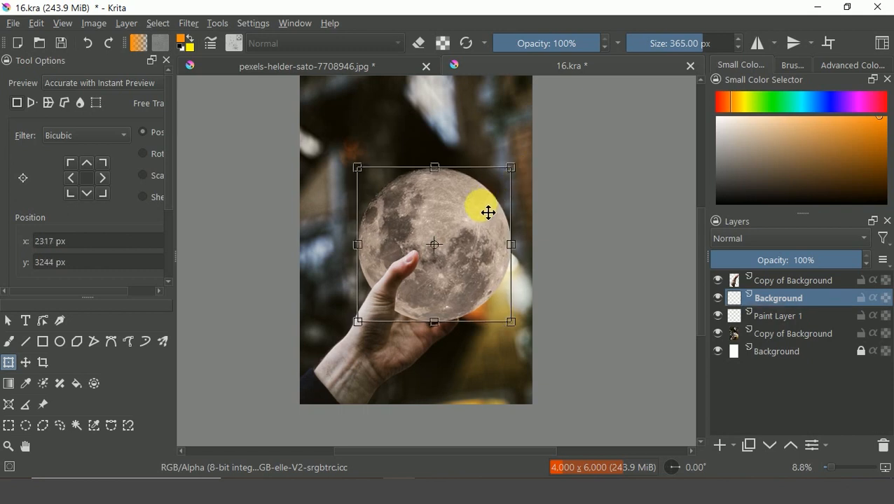
key("Return")
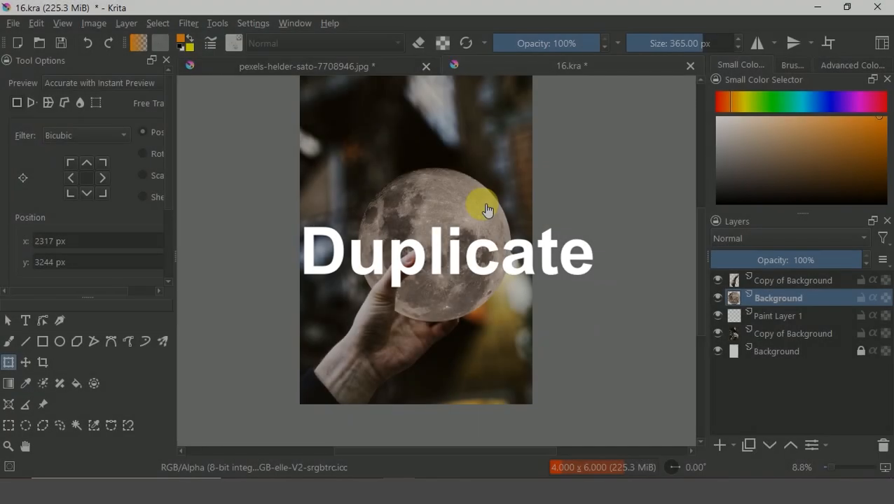
Duplicate the moon layer and brighten the copy with Levels, setting the midtone to 2.449 and output black to 10.
key("ctrl+j")
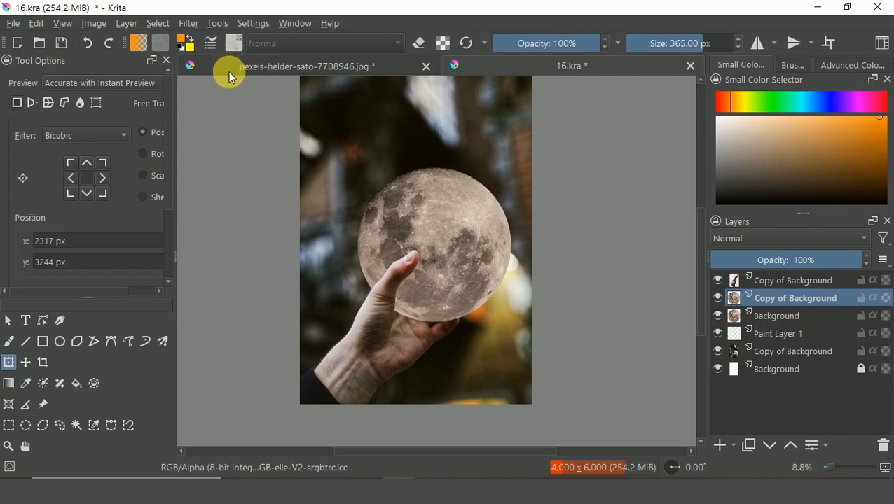
left_click(188, 24)
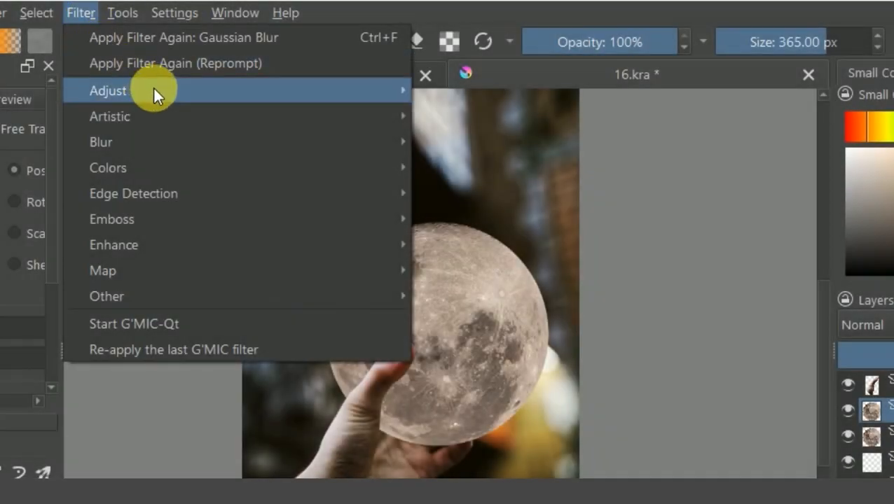
mouse_move(235, 75)
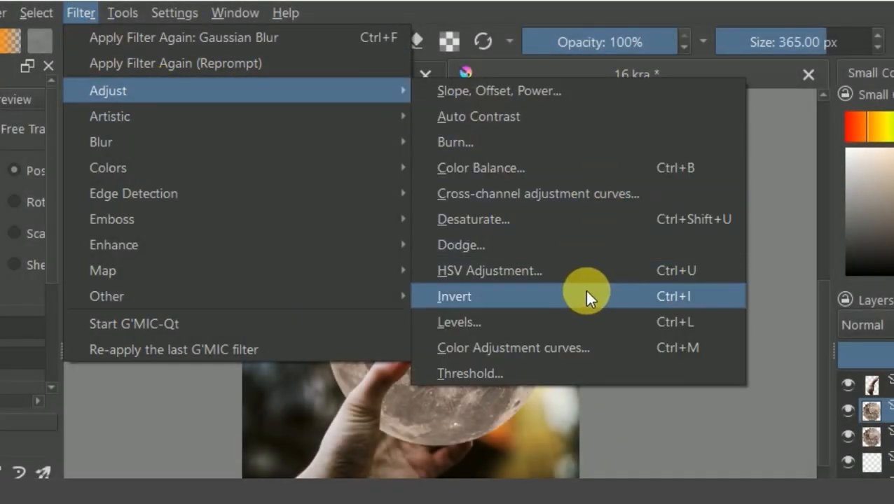
left_click(574, 323)
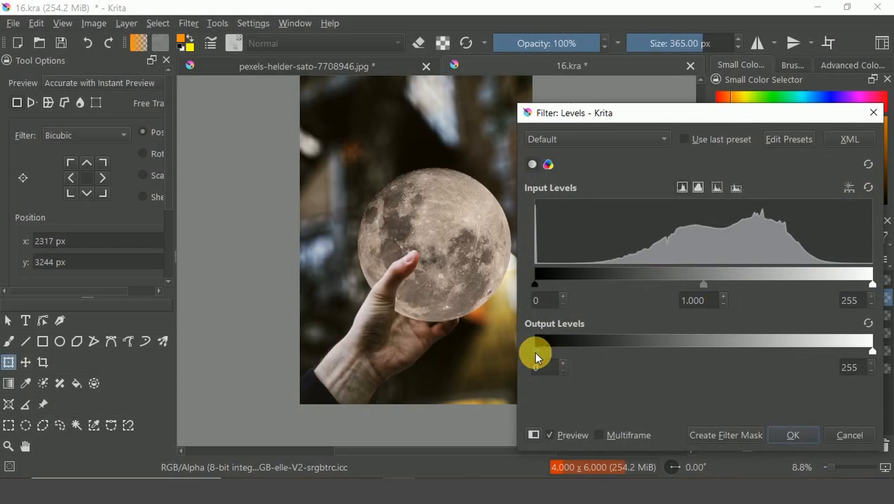
left_click_drag(536, 358, 679, 358)
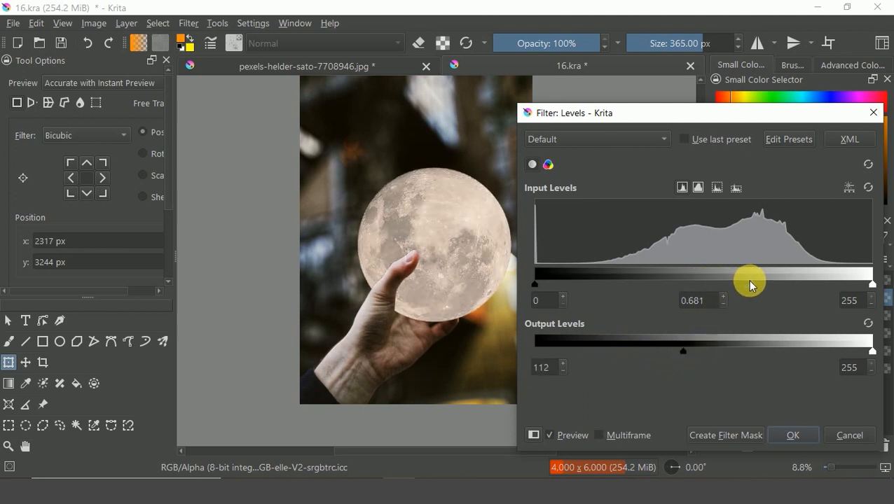
left_click_drag(751, 281, 648, 281)
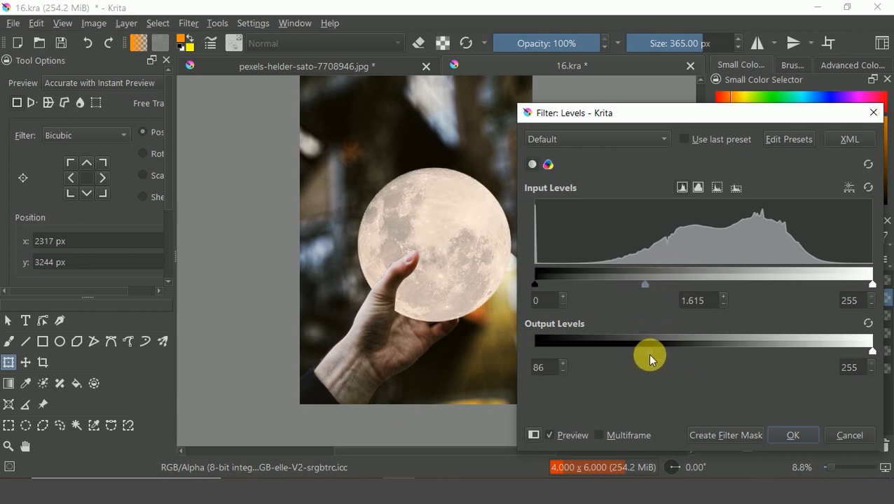
left_click_drag(647, 356, 545, 353)
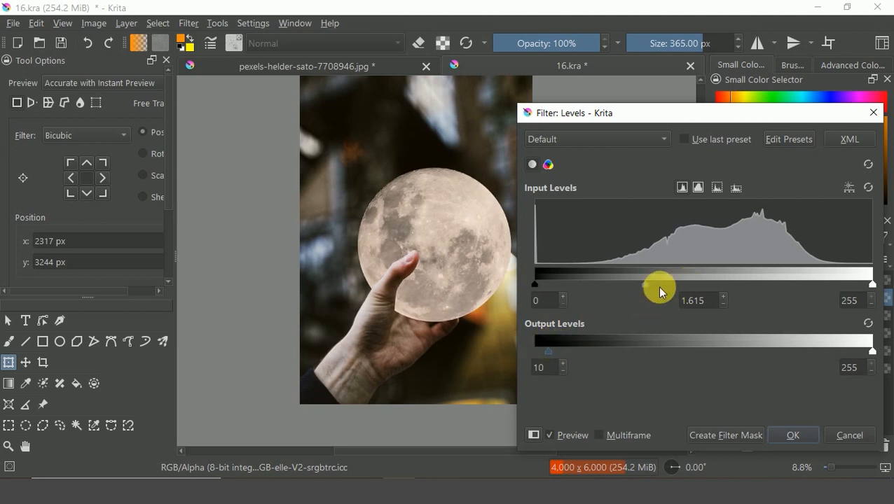
mouse_move(600, 289)
left_mouse_down()
mouse_move(570, 281)
mouse_move(593, 289)
left_mouse_up()
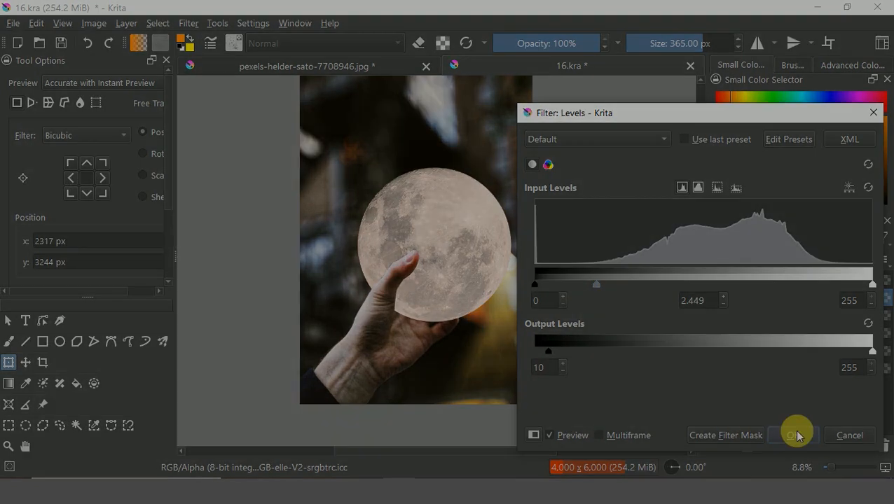
left_click(793, 433)
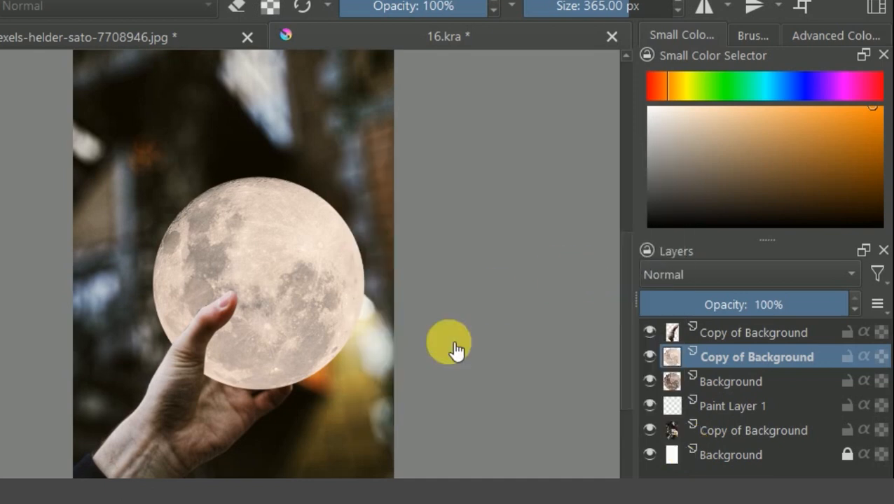
Duplicate the original moon layer and hide the brightened copy above it.
mouse_move(728, 375)
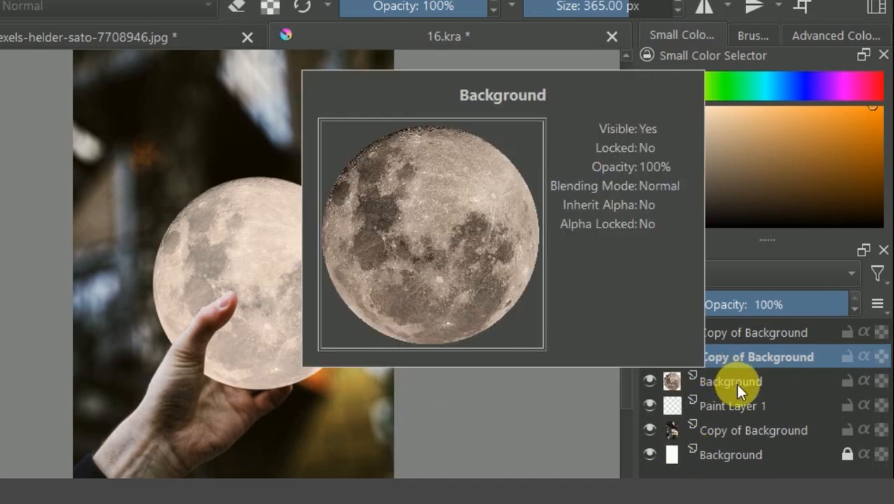
right_click(735, 383)
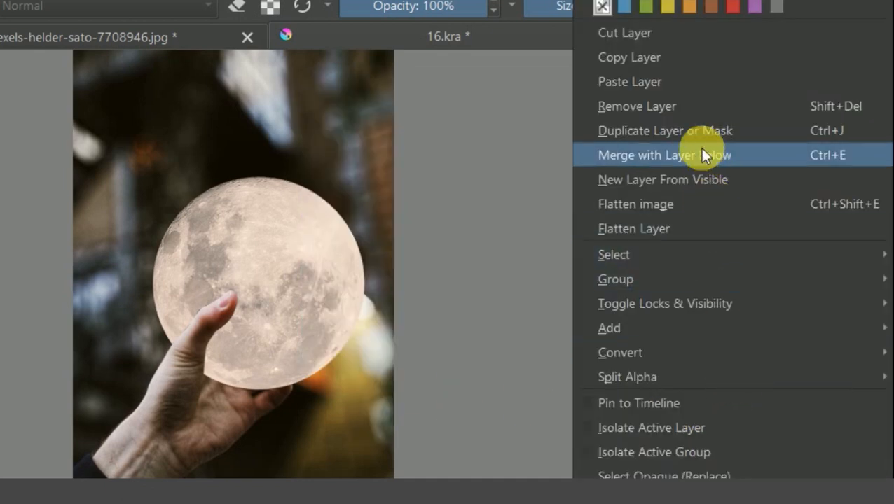
left_click(701, 136)
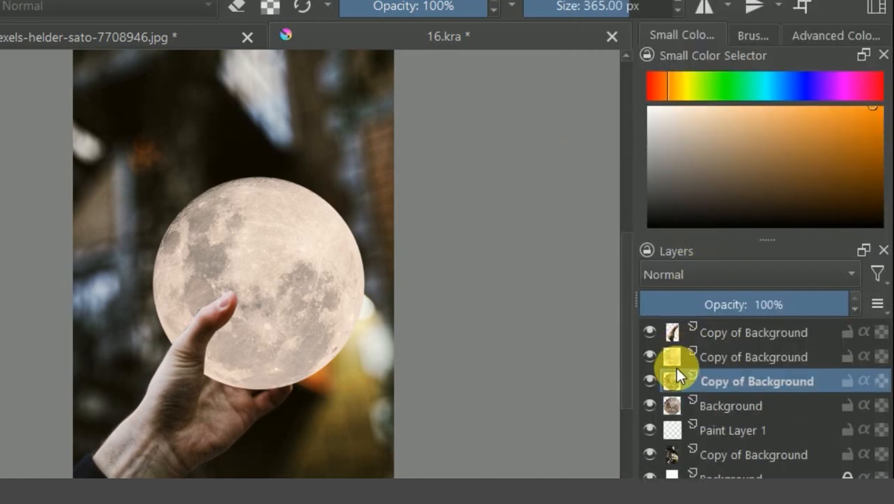
left_click(649, 356)
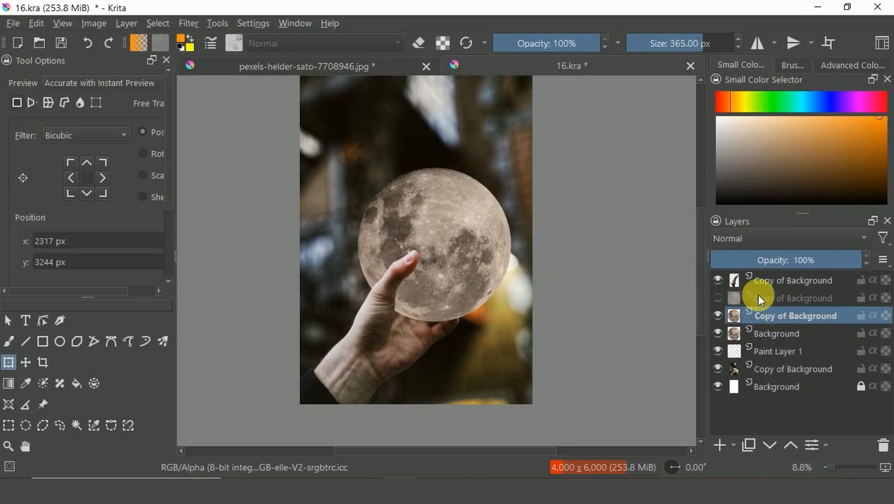
Apply an HSV/HSL Adjustment in Hue/Saturation/Lightness mode with saturation -93 and lightness 35 to the new moon copy.
left_click(190, 24)
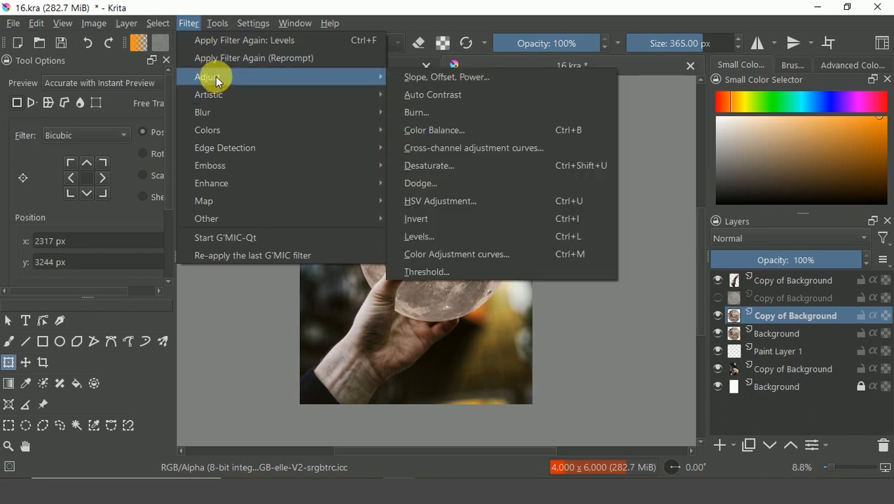
left_click(492, 205)
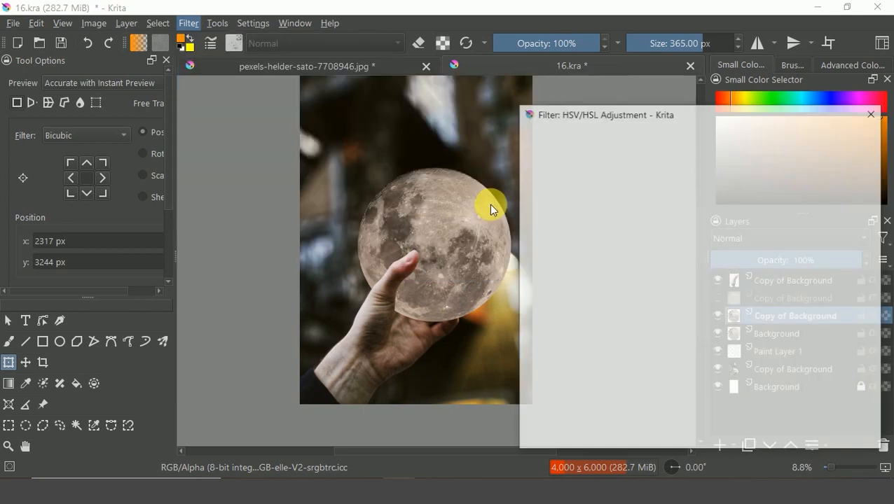
left_click(595, 167)
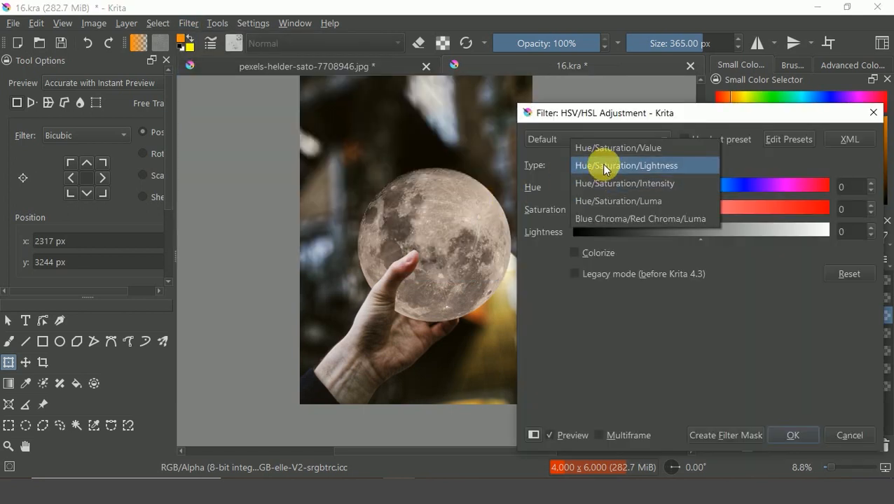
left_click(601, 165)
left_click_drag(700, 214, 594, 218)
left_click_drag(703, 239, 749, 250)
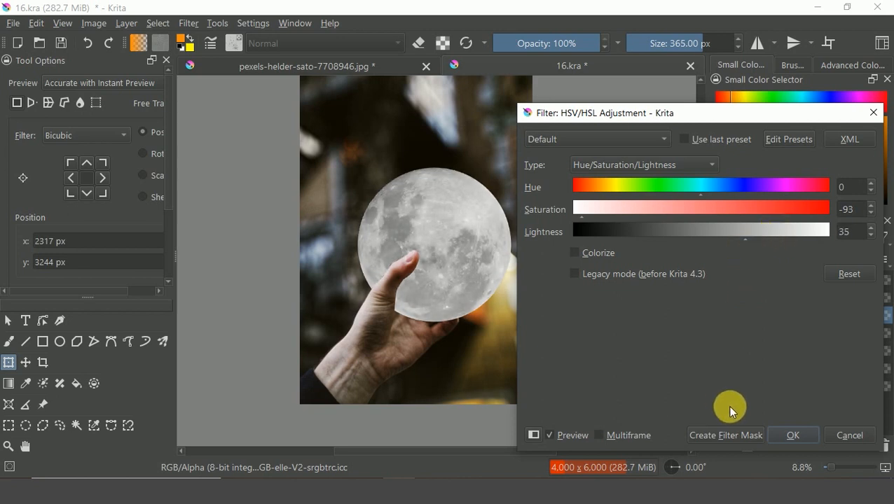
left_click(789, 436)
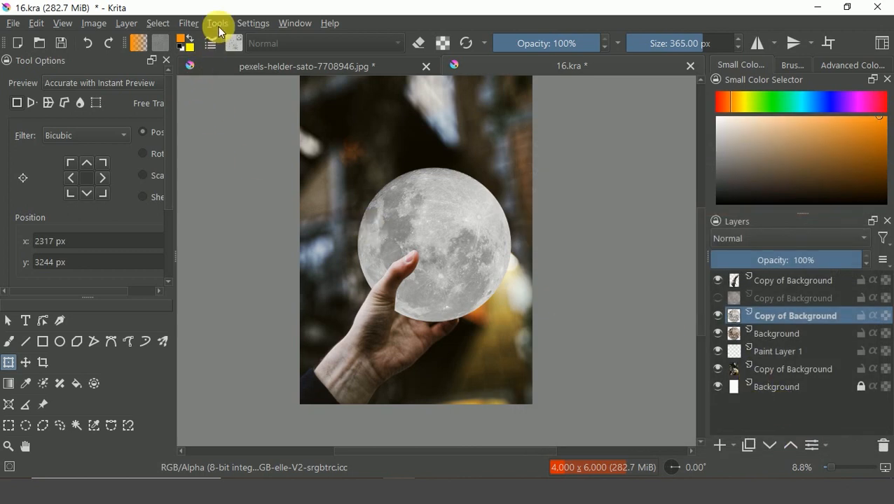
Apply Levels to the desaturated moon copy with the midtone set to 1.658.
left_click(186, 23)
mouse_move(218, 75)
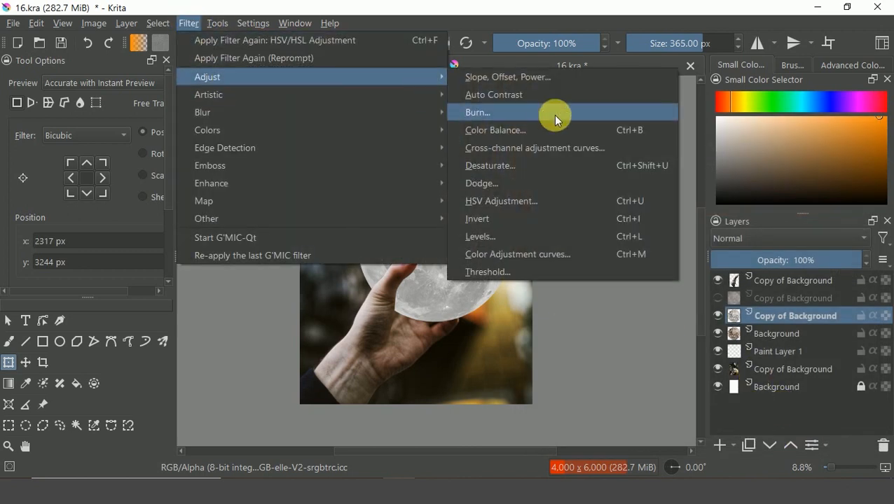
left_click(579, 236)
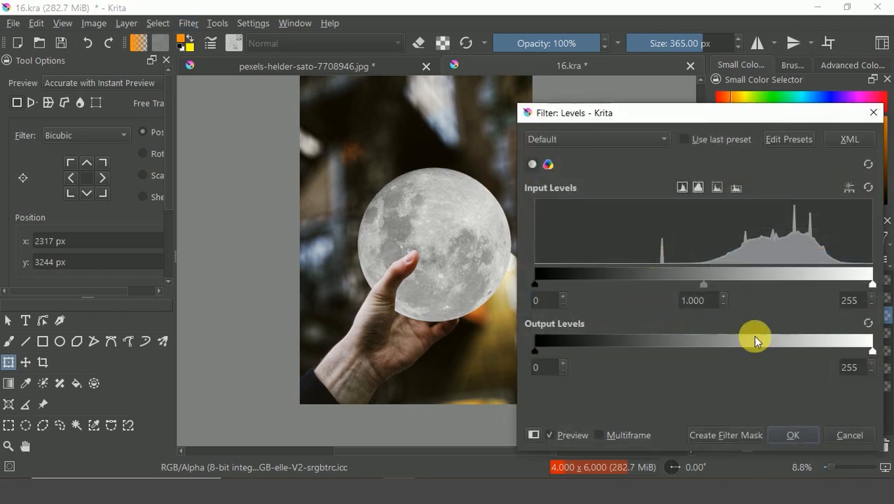
left_click_drag(706, 286, 643, 287)
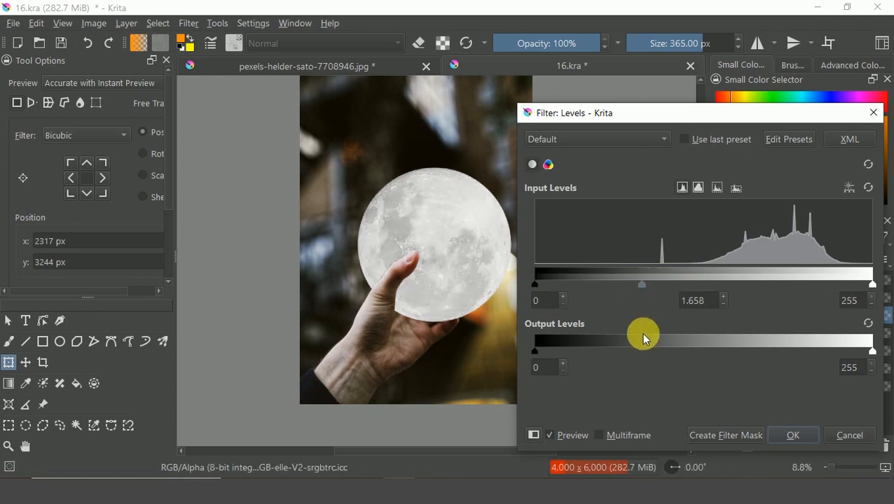
left_click(782, 434)
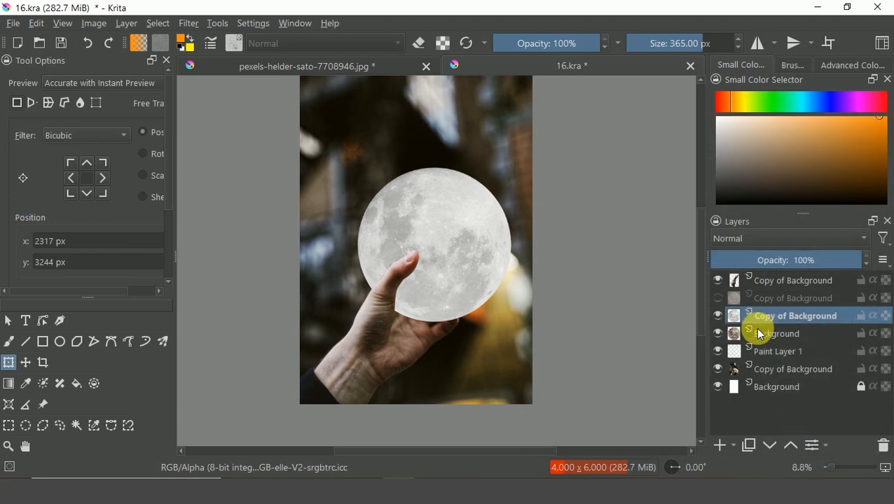
Move the brightened moon copy below the desaturated one, keeping it selected, and hide the desaturated copy.
left_click(717, 298)
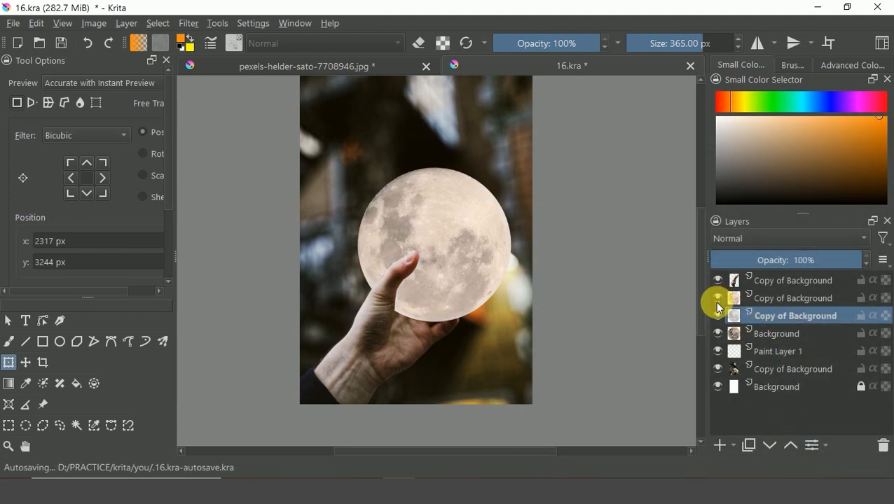
left_click(777, 302)
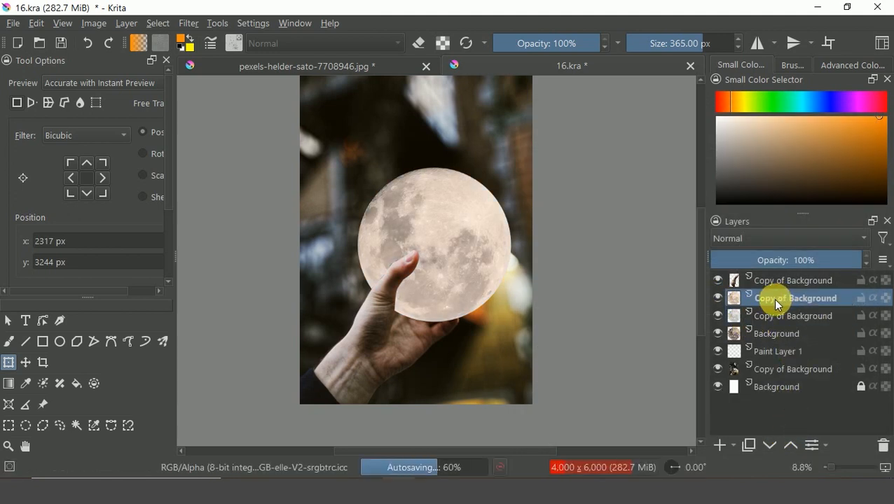
left_click_drag(767, 297, 761, 319)
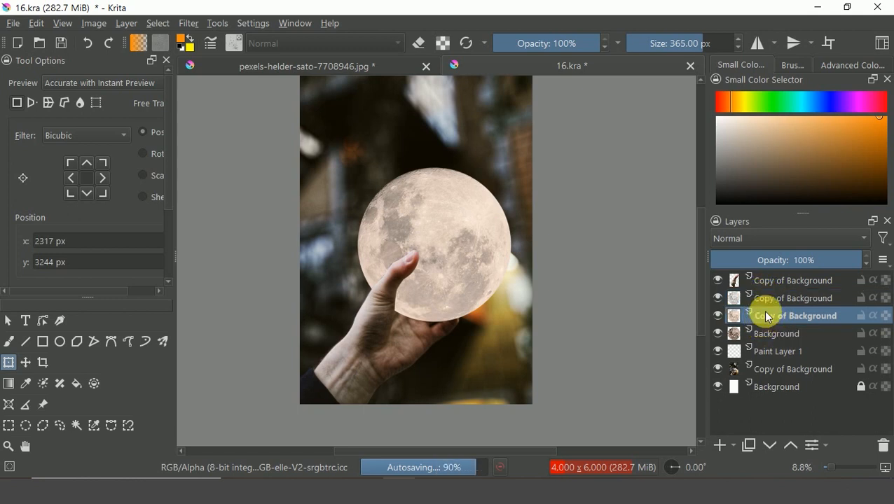
left_click(717, 300)
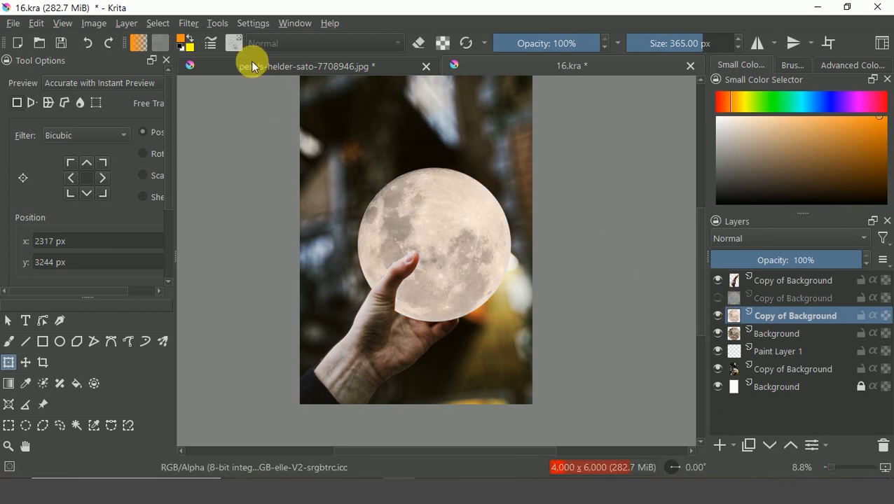
Apply a Gaussian Blur with 343 px horizontal and vertical radius to the brightened moon copy.
left_click(188, 25)
mouse_move(216, 112)
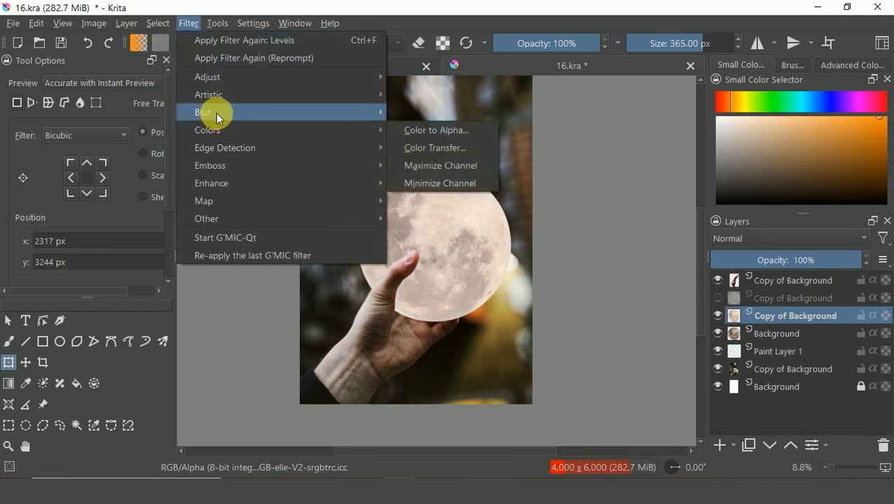
left_click(391, 129)
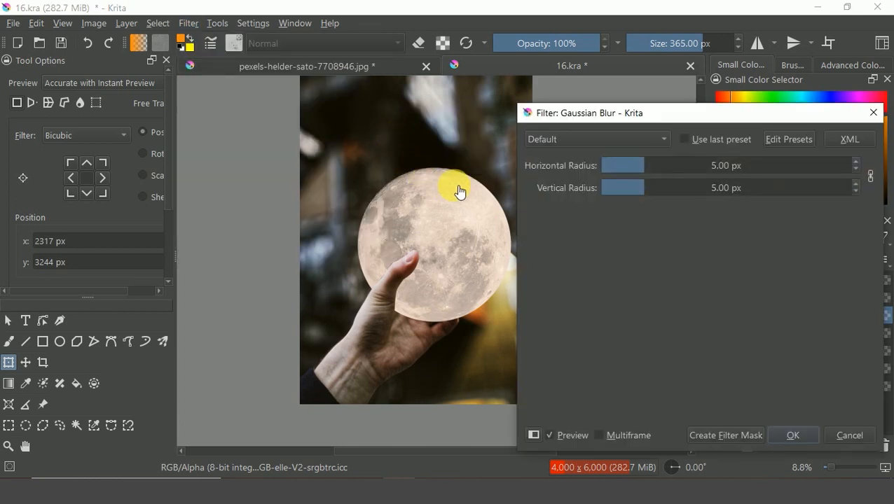
left_click_drag(658, 177, 773, 178)
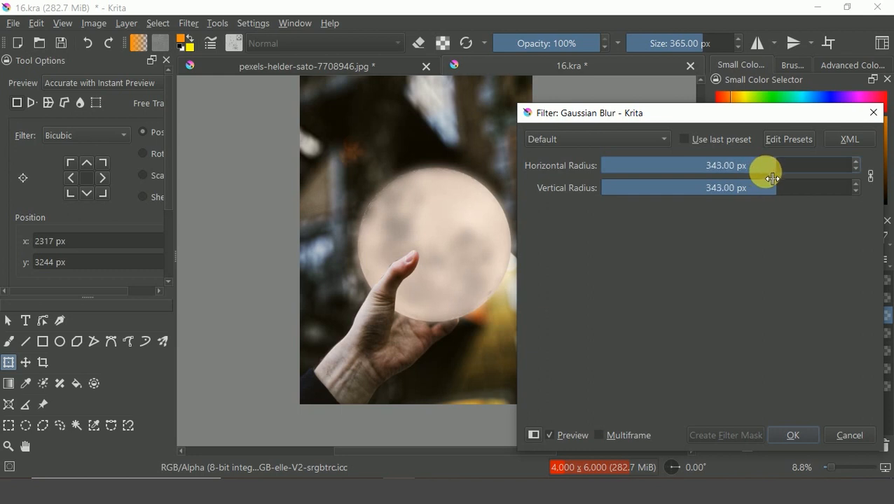
left_click(794, 434)
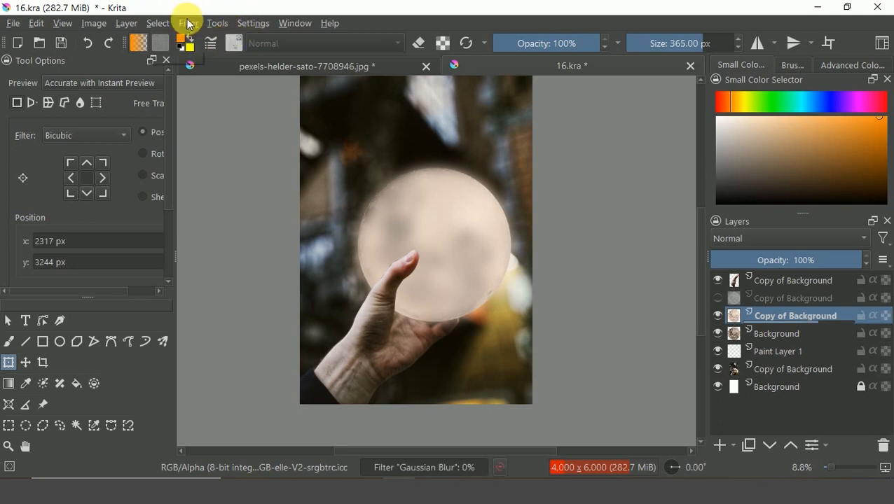
Apply an HSV Adjustment with saturation -91 and lightness 56 to the blurred moon, then hide the original moon layer.
left_click(188, 24)
mouse_move(215, 80)
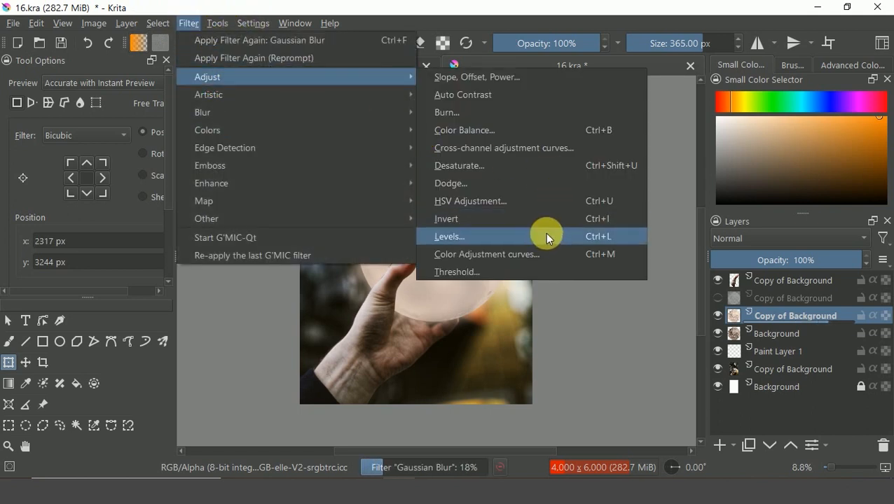
left_click(559, 209)
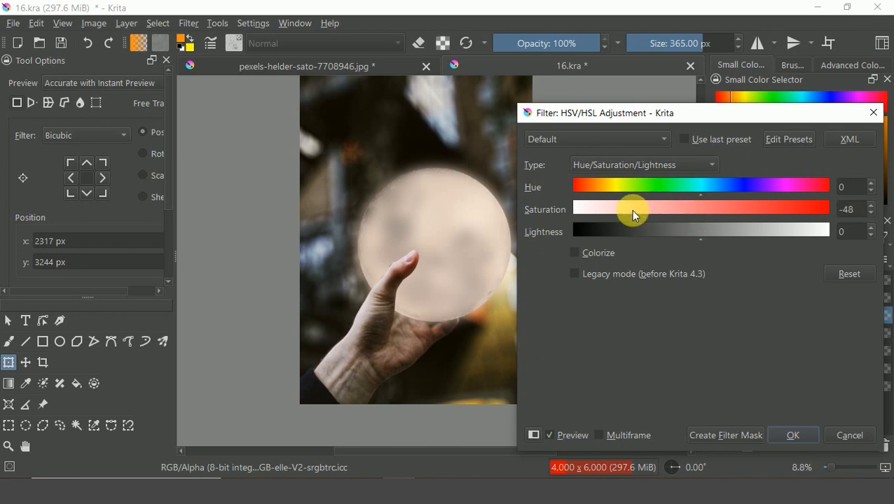
left_click_drag(604, 212, 584, 213)
left_click_drag(741, 238, 766, 232)
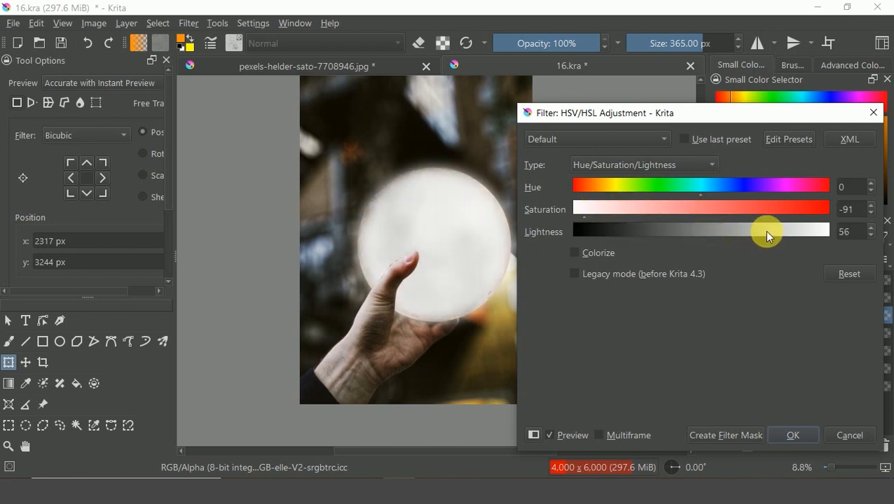
left_click(787, 437)
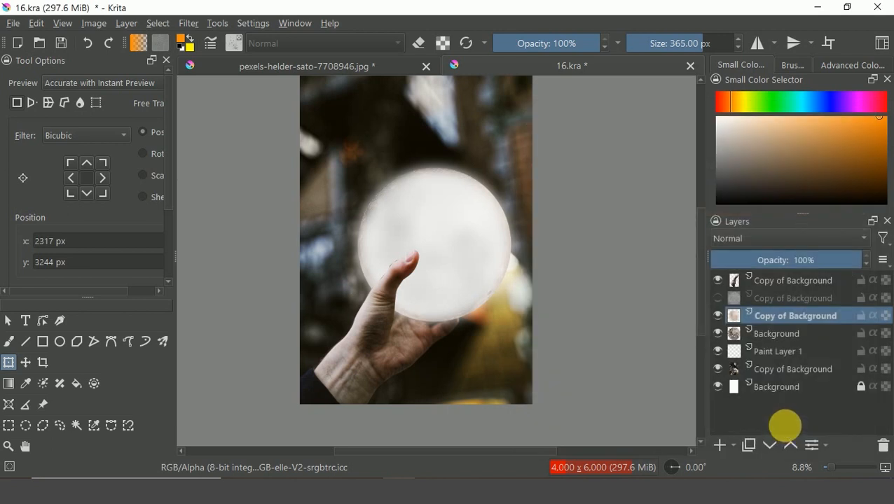
left_click(718, 336)
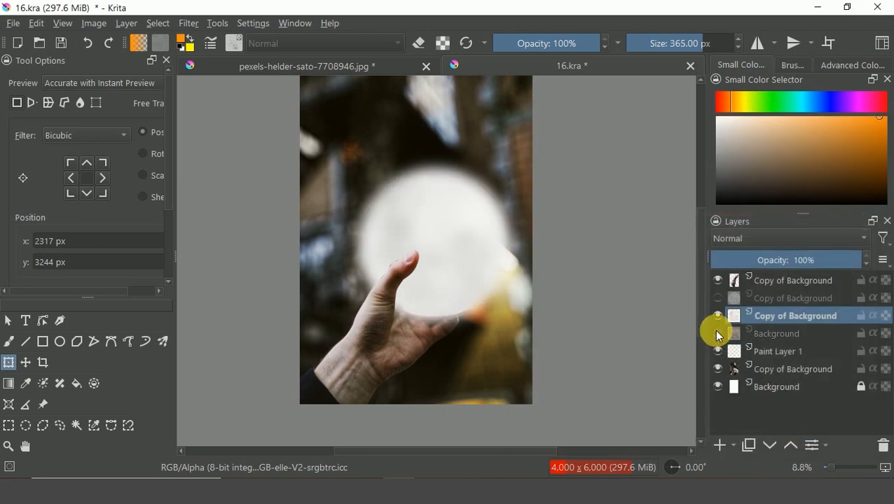
Unhide the desaturated moon copy and apply a Blur filter with radius 48 to the blurred glow moon layer.
left_click(716, 298)
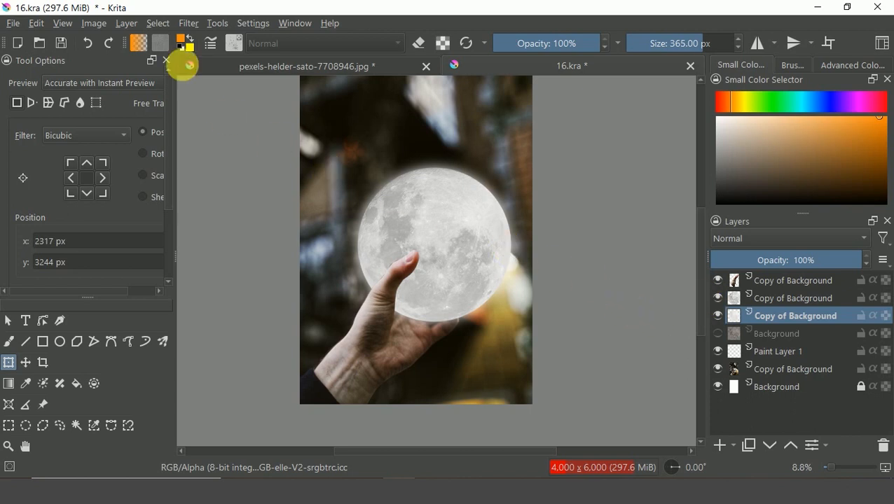
left_click(194, 27)
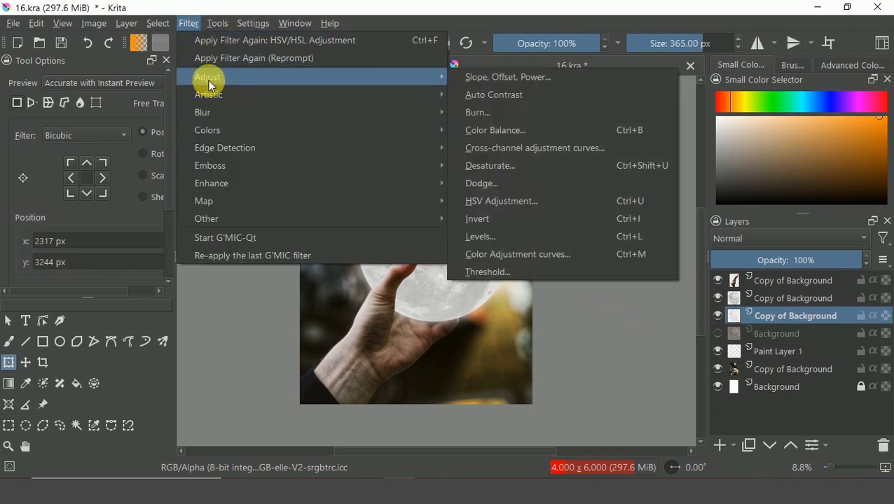
mouse_move(213, 114)
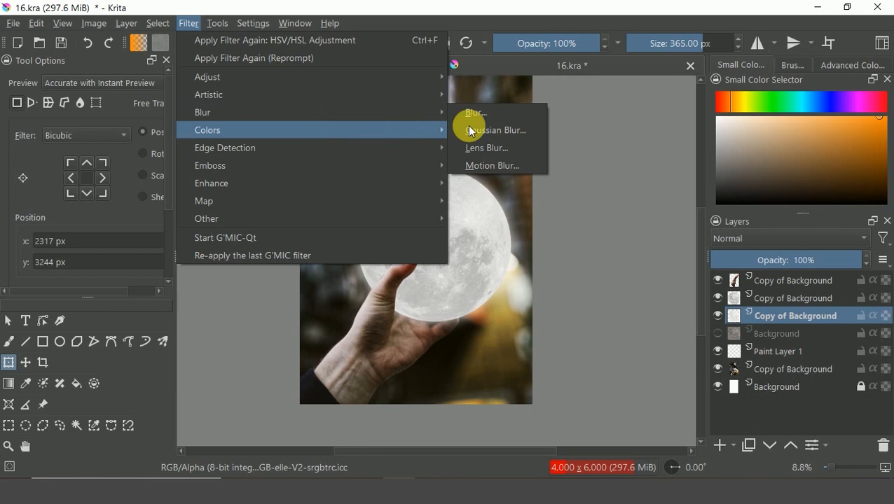
left_click(506, 114)
left_click_drag(658, 165, 733, 178)
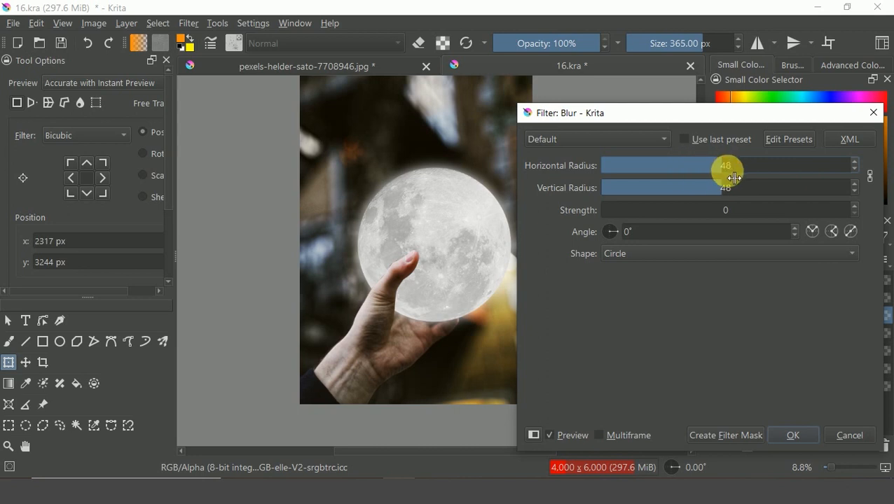
left_click(790, 439)
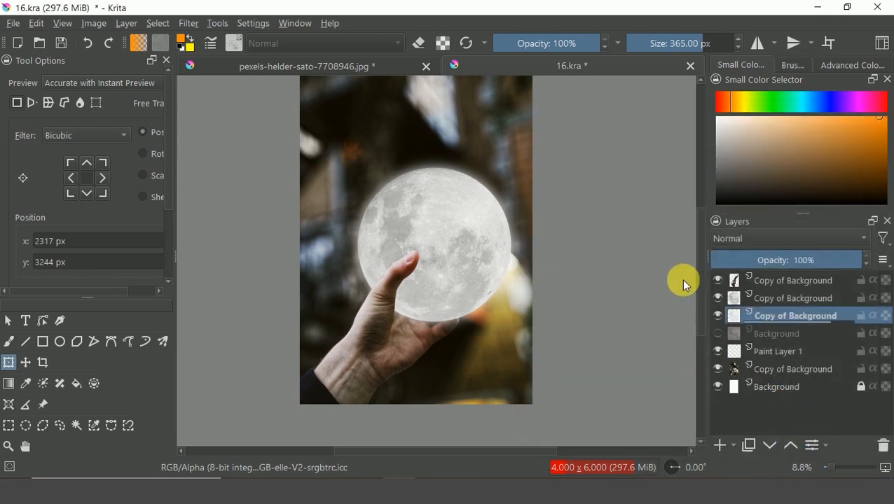
Apply a Gaussian Blur with 36.46 px horizontal and vertical radius to the glow moon layer.
left_click(189, 24)
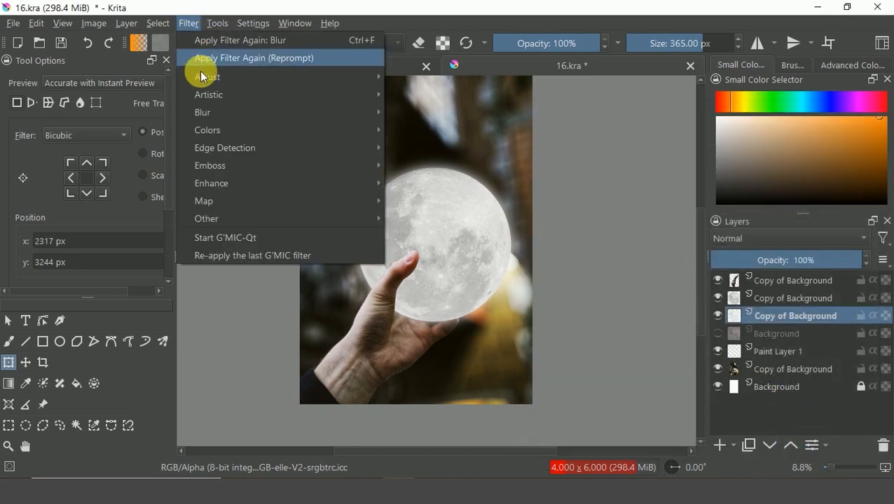
mouse_move(207, 101)
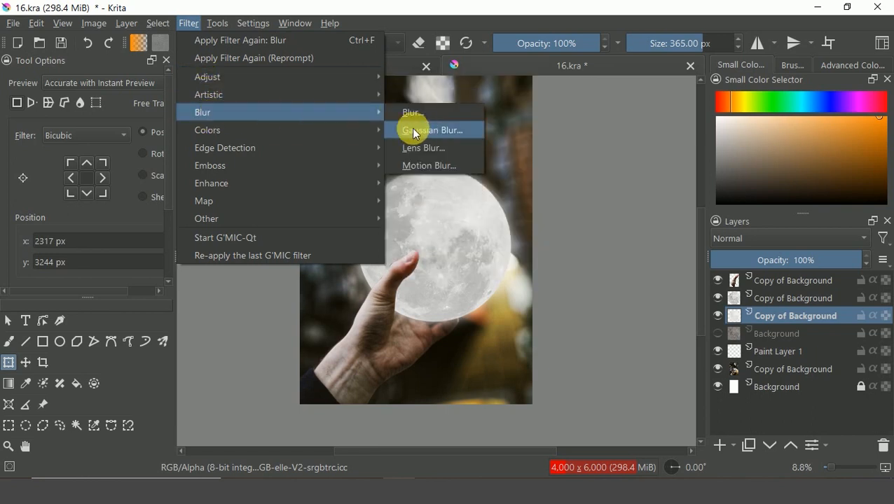
left_click(412, 129)
left_click(655, 168)
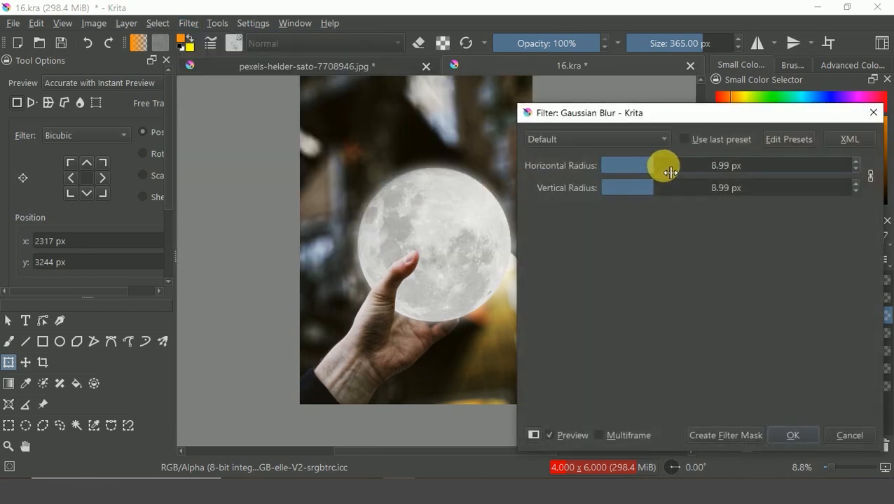
left_click_drag(666, 172, 691, 174)
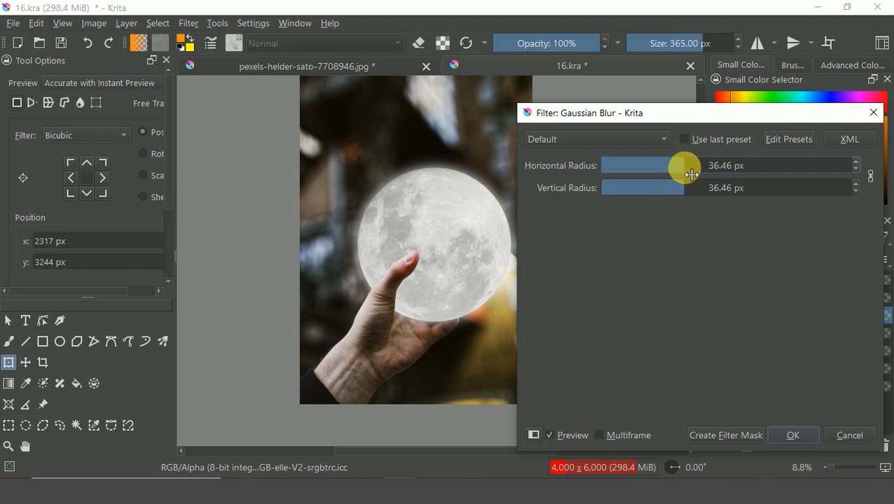
left_click(785, 436)
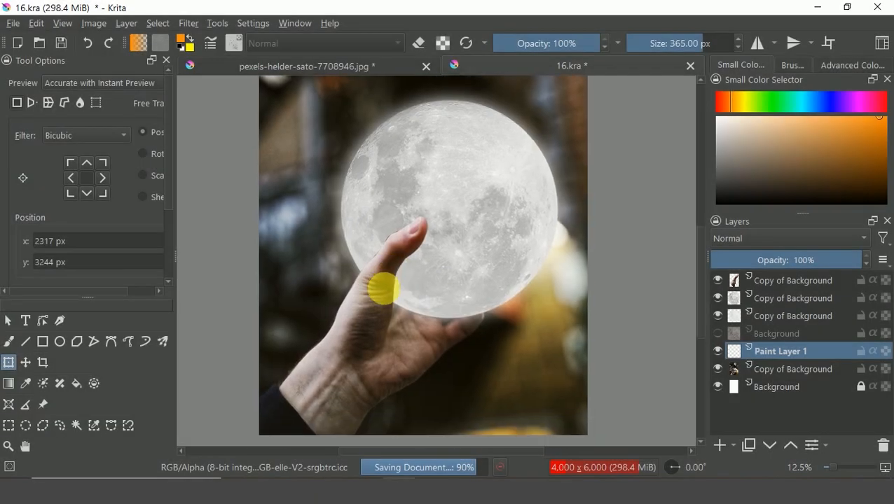
Add a new paint layer above the top layer and switch to the brush tool with default colours.
left_click(753, 280)
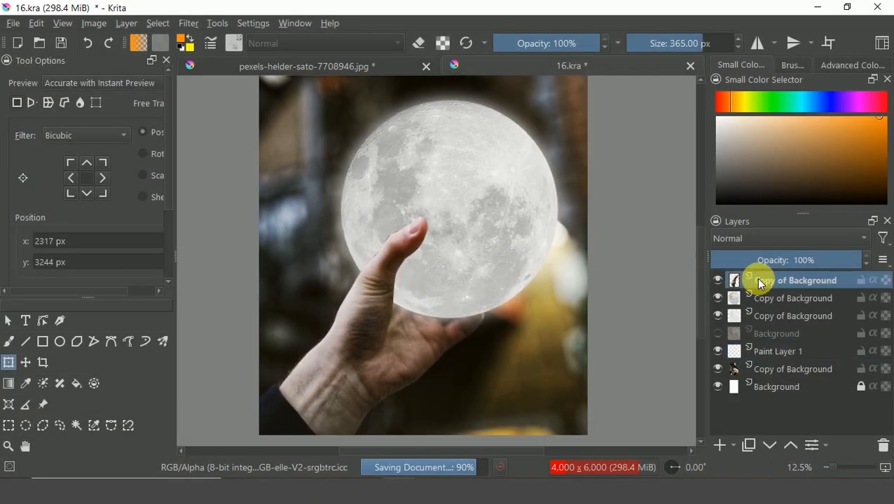
left_click(720, 444)
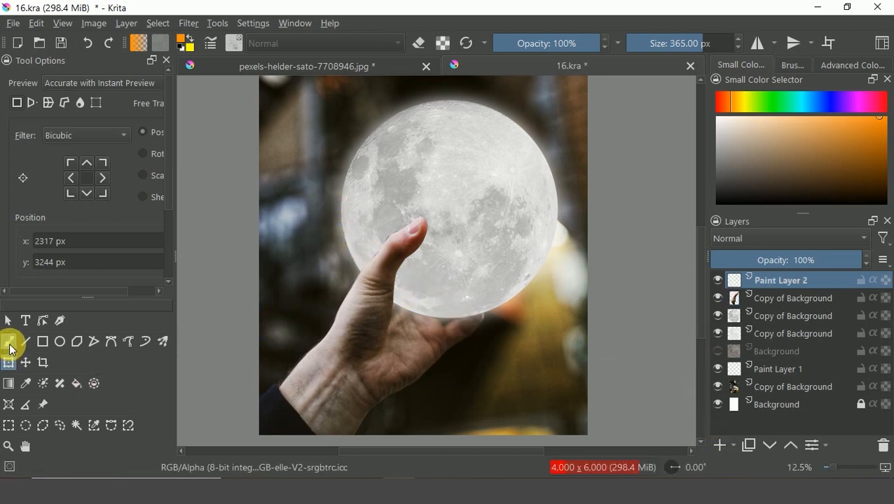
left_click(10, 344)
key("d")
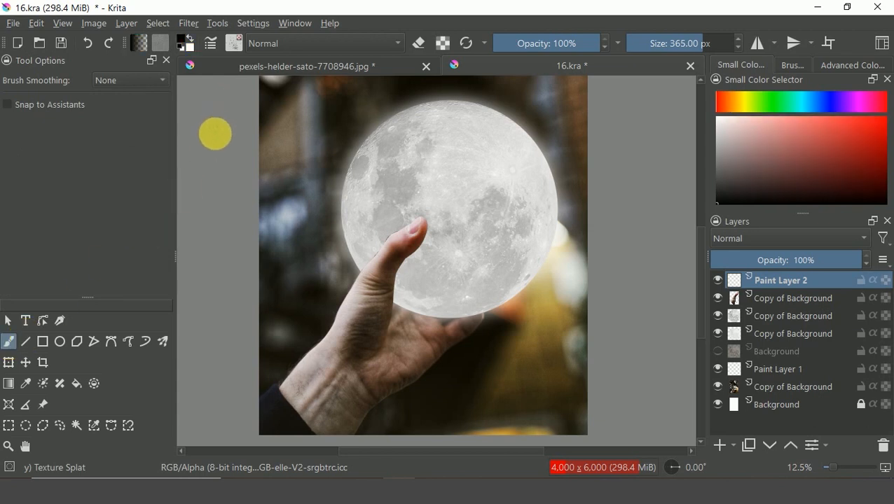
Set the foreground colour to white (255, 255, 255) and choose the Airbrush Soft brush preset.
left_click(184, 41)
left_click_drag(347, 124, 291, 205)
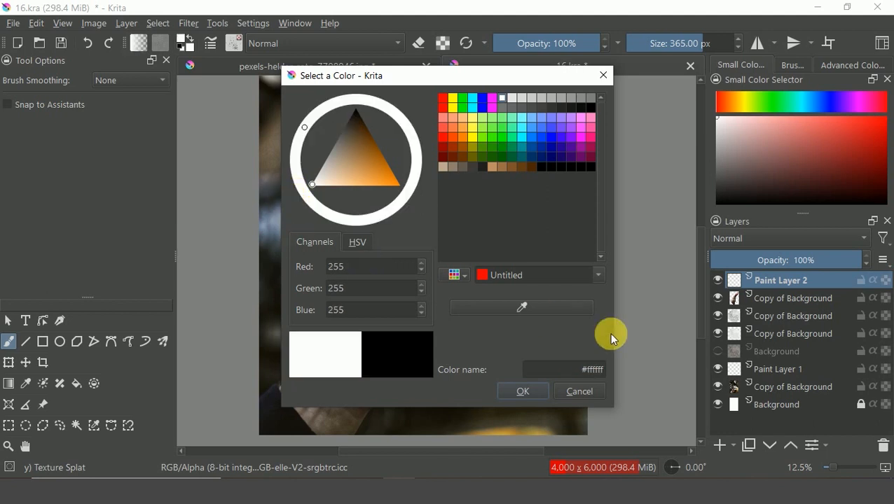
left_click(523, 391)
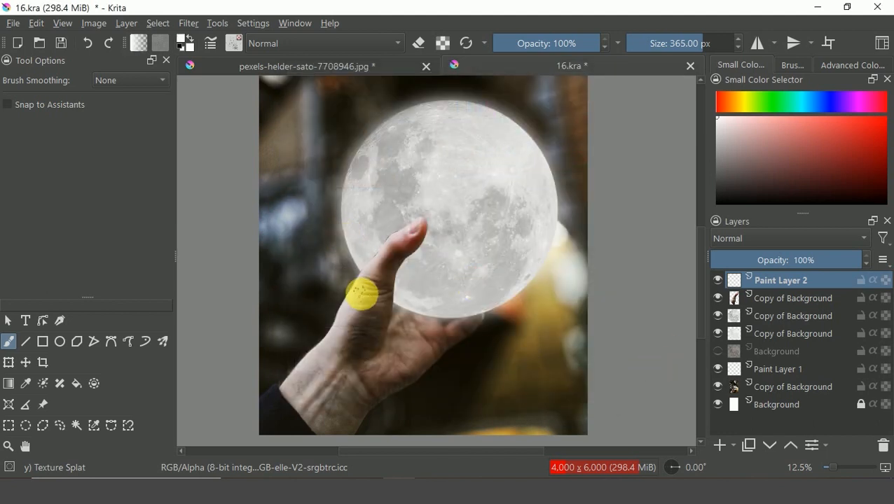
key("plus")
key("plus")
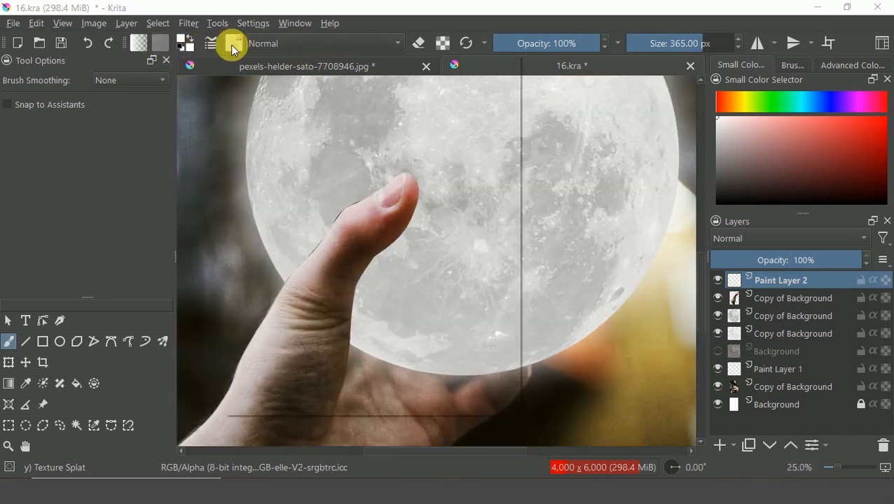
left_click(234, 45)
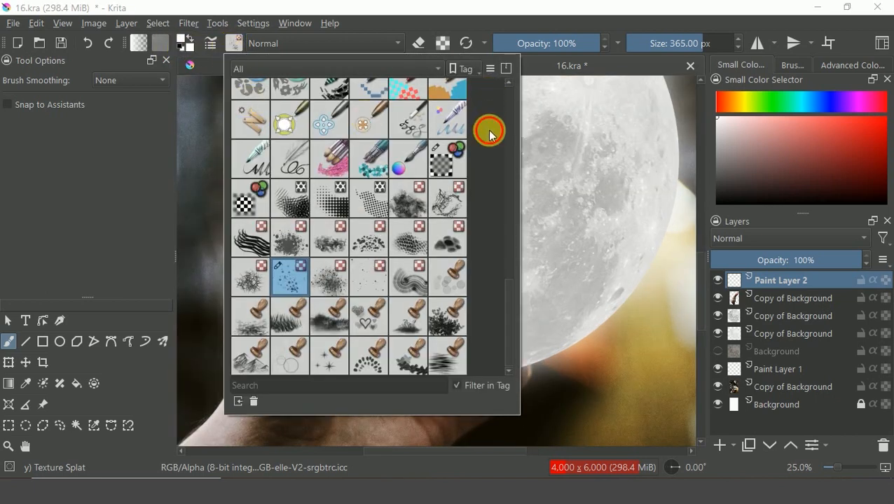
left_click_drag(504, 303, 492, 103)
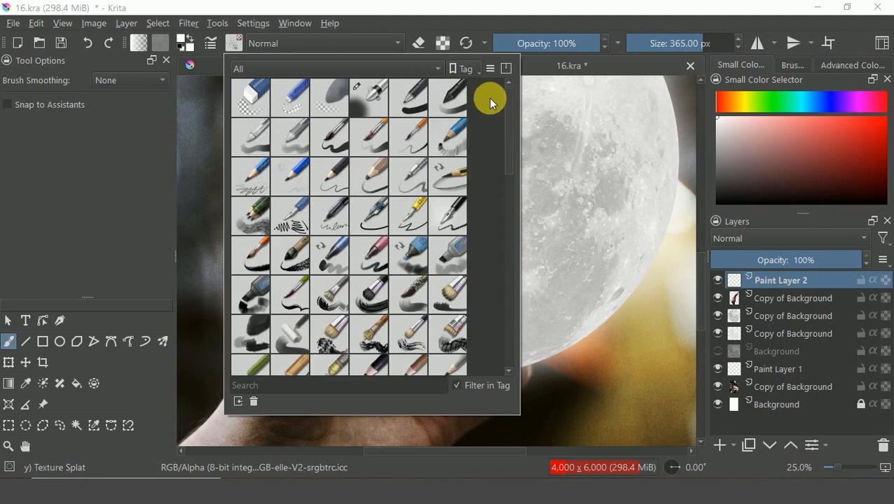
left_click(371, 102)
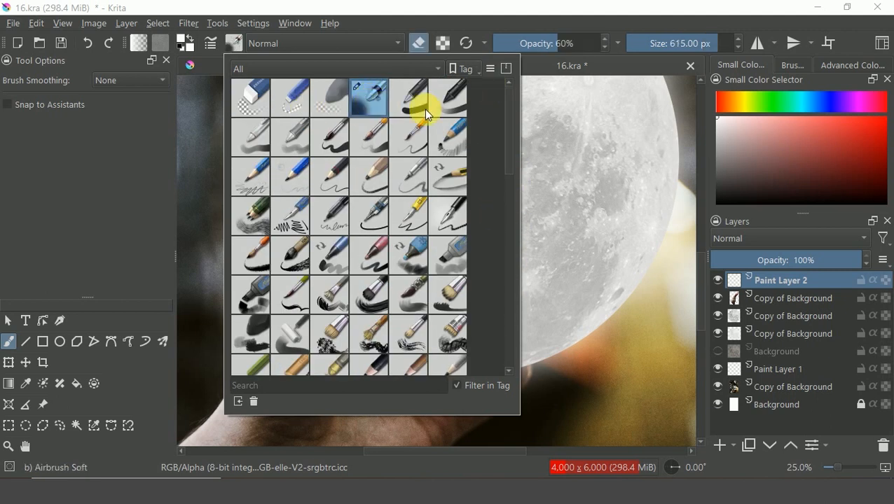
On Paint Layer 2, paint white glow over the thumb with the airbrush sized about 165 px in normal mode.
left_click(764, 280)
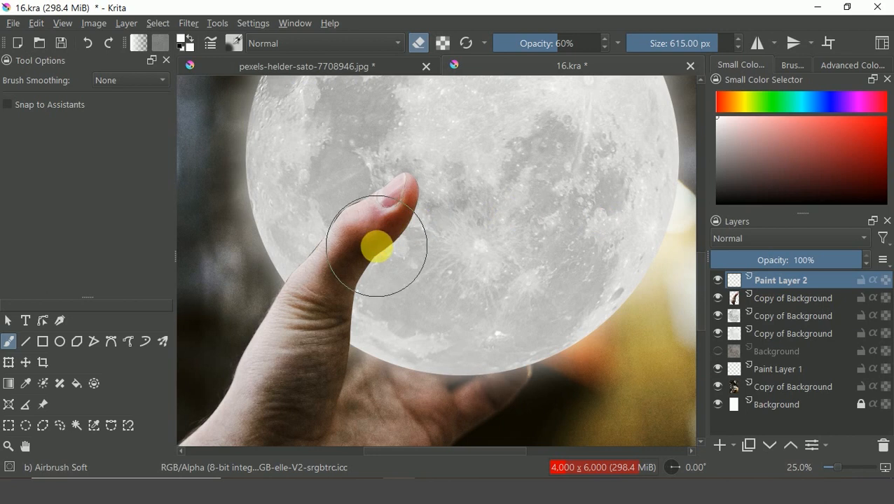
mouse_move(379, 225)
left_mouse_down()
mouse_move(395, 259)
mouse_move(359, 293)
mouse_move(365, 263)
mouse_move(423, 192)
left_mouse_up()
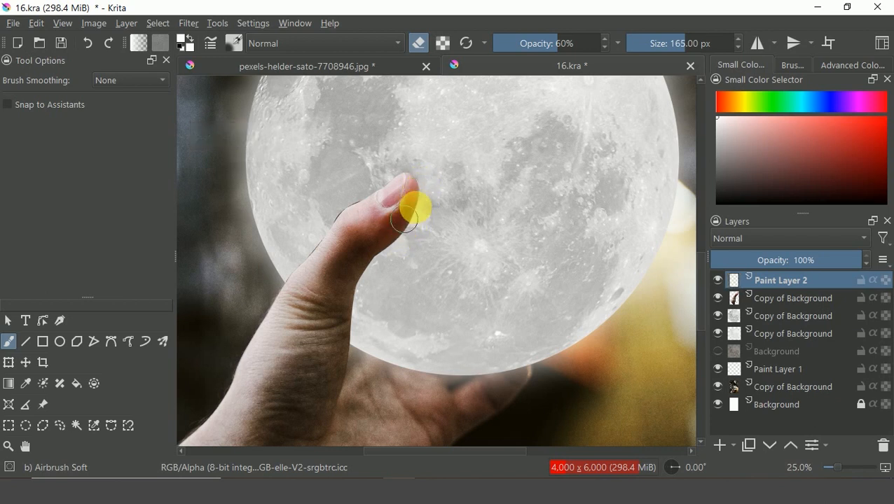
left_click(418, 44)
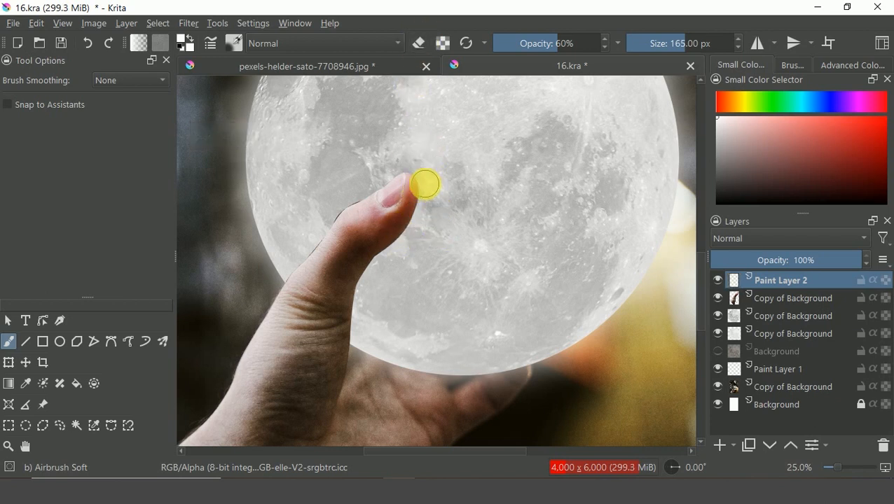
mouse_move(425, 191)
left_mouse_down()
mouse_move(418, 218)
mouse_move(421, 205)
mouse_move(347, 296)
mouse_move(371, 265)
mouse_move(338, 327)
mouse_move(371, 257)
mouse_move(340, 378)
left_mouse_up()
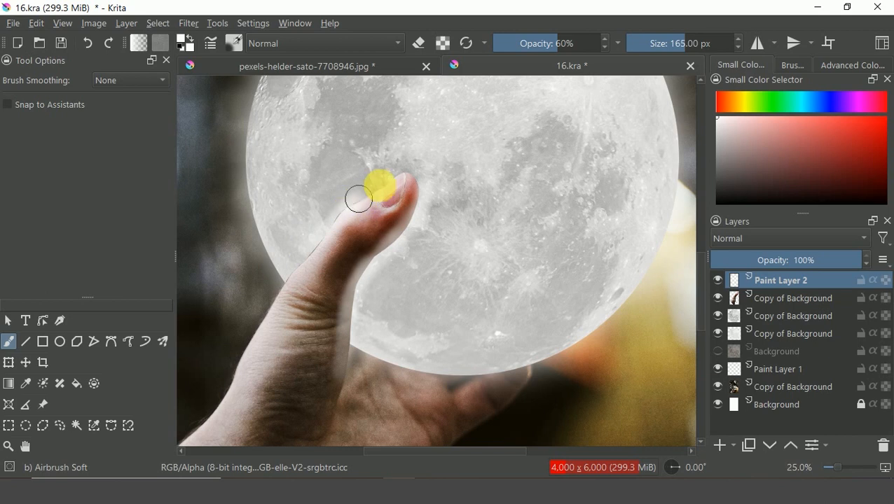
mouse_move(417, 190)
left_mouse_down()
mouse_move(339, 367)
mouse_move(341, 391)
left_mouse_up()
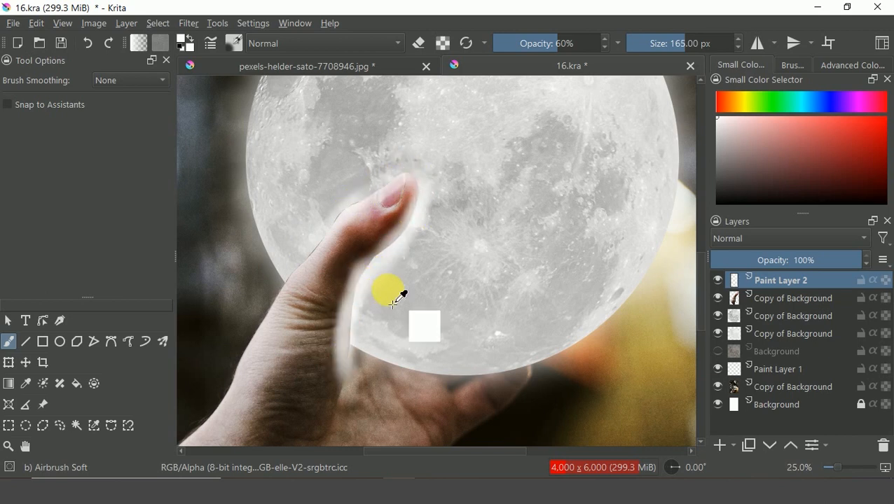
key("ctrl+z")
key("ctrl+z")
key("ctrl+z")
key("ctrl+z")
key("ctrl+shift+z")
key("ctrl+shift+z")
left_click_drag(348, 335, 381, 250)
mouse_move(379, 306)
left_mouse_down()
mouse_move(407, 283)
mouse_move(468, 294)
left_mouse_up()
Set brush opacity to 37% and paint more soft white glow over the thumb and the edge of the hand.
left_click(532, 44)
left_click_drag(545, 296, 487, 320)
left_click_drag(392, 330, 512, 328)
left_click_drag(385, 299, 342, 327)
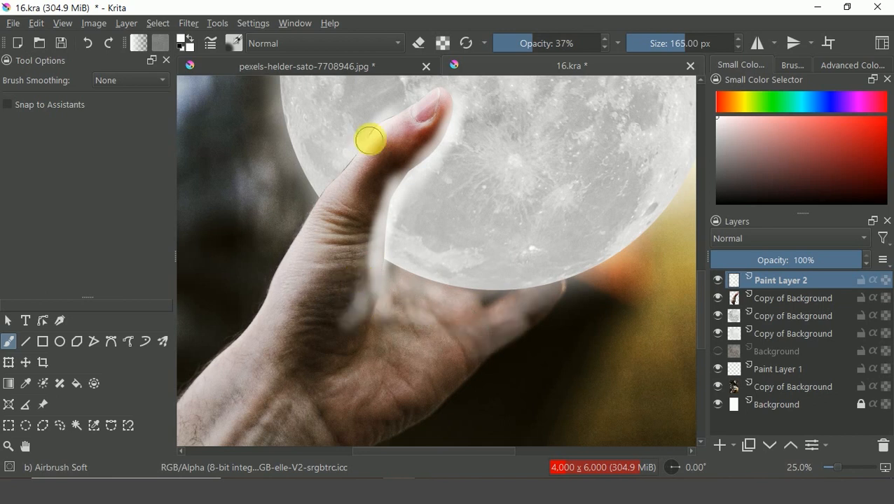
mouse_move(369, 140)
left_mouse_down()
mouse_move(337, 164)
mouse_move(315, 153)
mouse_move(332, 216)
left_mouse_up()
left_click_drag(377, 175, 415, 137)
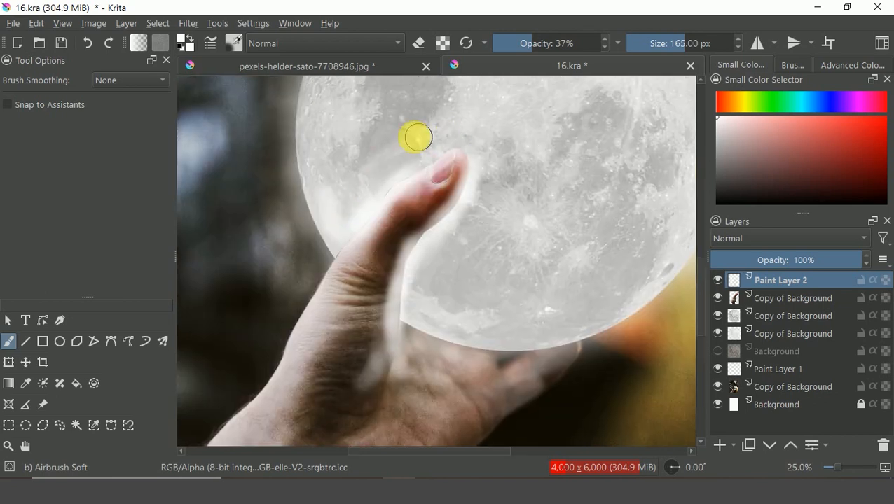
key("plus")
key("minus")
key("minus")
key("minus")
key("bracketright")
key("bracketright")
key("bracketright")
key("bracketright")
key("bracketright")
key("bracketright")
key("bracketright")
key("bracketright")
key("bracketright")
key("bracketright")
key("bracketright")
mouse_move(530, 203)
left_mouse_down()
mouse_move(502, 279)
mouse_move(429, 297)
mouse_move(430, 324)
mouse_move(485, 309)
mouse_move(447, 341)
mouse_move(418, 215)
mouse_move(379, 172)
mouse_move(415, 128)
mouse_move(389, 163)
mouse_move(426, 217)
mouse_move(426, 241)
left_mouse_up()
key("bracketleft")
key("bracketleft")
key("bracketleft")
key("bracketleft")
Refine the white glow along the thumb's outer edge using smaller and larger airbrush sizes.
key("plus")
key("plus")
key("plus")
key("plus")
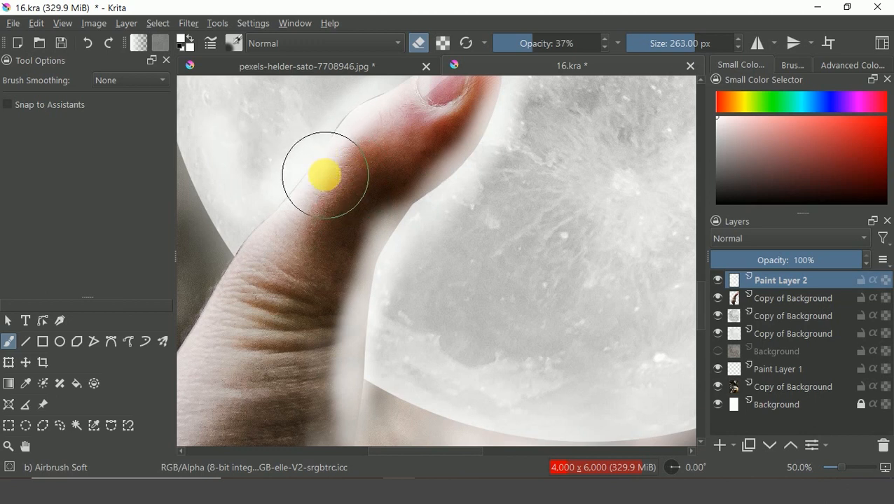
key("bracketleft")
key("bracketleft")
key("bracketleft")
key("bracketleft")
key("bracketleft")
key("bracketleft")
key("bracketleft")
key("bracketleft")
key("bracketleft")
key("bracketleft")
key("bracketleft")
key("bracketleft")
key("bracketleft")
key("bracketleft")
key("bracketleft")
key("bracketleft")
key("bracketleft")
key("bracketleft")
key("bracketleft")
key("bracketleft")
key("bracketleft")
left_click_drag(241, 248, 326, 133)
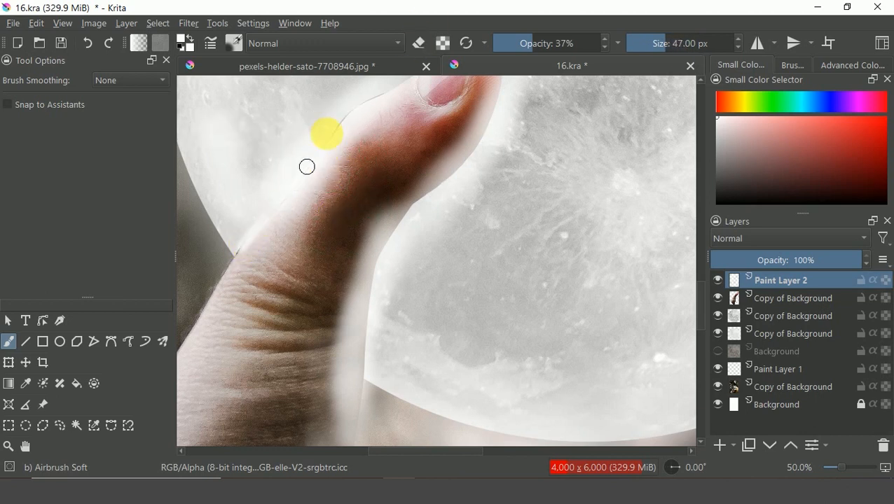
key("bracketright")
key("bracketright")
key("bracketright")
key("bracketright")
key("bracketright")
key("bracketright")
key("bracketright")
key("bracketright")
key("bracketright")
key("bracketright")
key("bracketright")
key("bracketright")
key("bracketright")
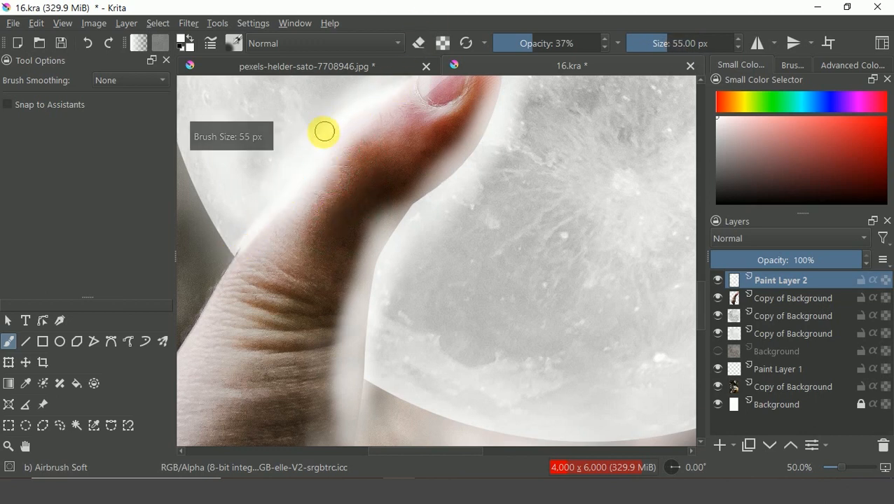
key("minus")
key("minus")
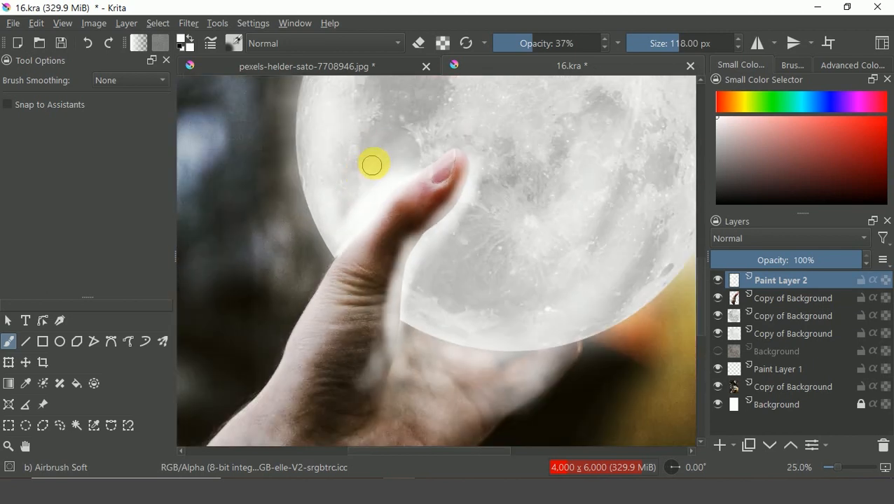
key("bracketright")
key("bracketright")
key("bracketright")
key("bracketright")
key("bracketright")
key("bracketright")
key("bracketright")
key("bracketright")
key("bracketright")
key("bracketright")
key("bracketright")
key("bracketright")
key("bracketright")
key("bracketright")
key("bracketright")
key("bracketright")
key("bracketright")
key("bracketright")
key("bracketright")
key("bracketright")
mouse_move(506, 248)
left_mouse_down()
mouse_move(464, 246)
mouse_move(454, 215)
left_mouse_up()
key("minus")
key("bracketleft")
key("bracketleft")
key("bracketleft")
key("bracketleft")
key("bracketleft")
key("bracketleft")
key("bracketleft")
key("bracketleft")
key("bracketleft")
key("bracketleft")
key("bracketleft")
key("bracketleft")
key("bracketleft")
Switch the airbrush to eraser mode and erase excess glow from the thumb with a 118 px brush.
key("e")
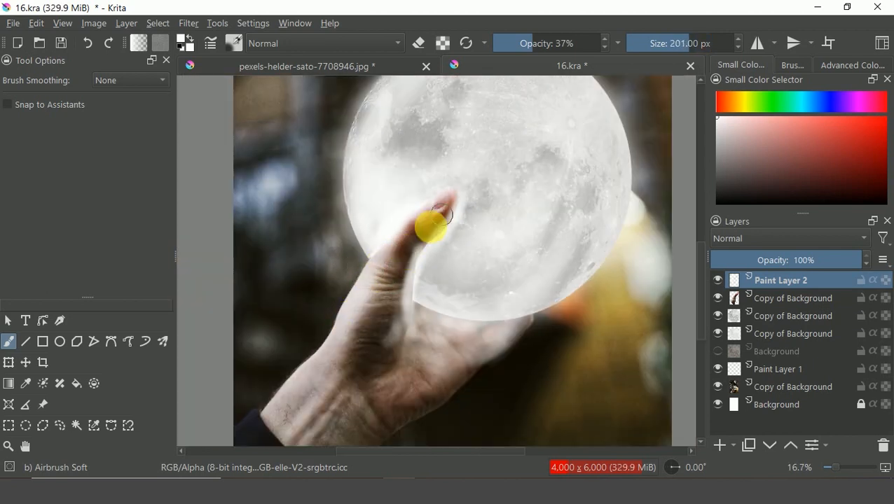
key("plus")
key("plus")
key("plus")
key("bracketleft")
key("bracketleft")
key("bracketleft")
key("bracketleft")
key("bracketleft")
key("bracketleft")
key("bracketleft")
key("bracketleft")
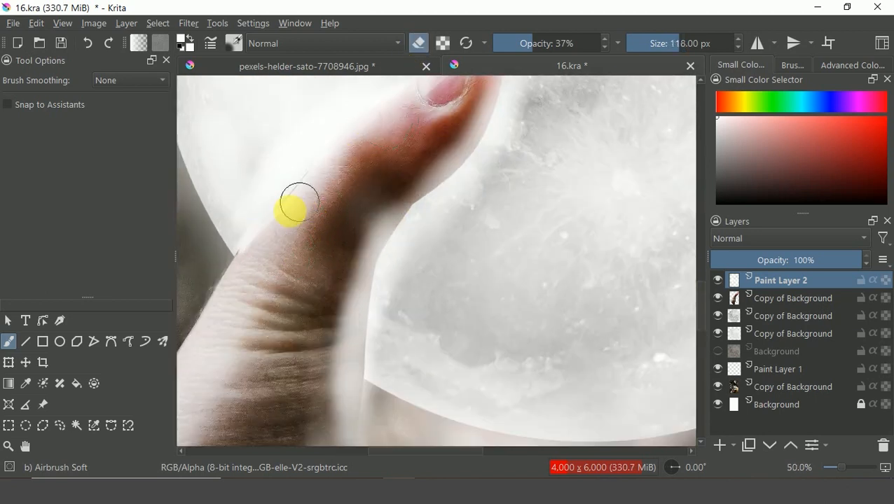
left_click_drag(399, 124, 364, 169)
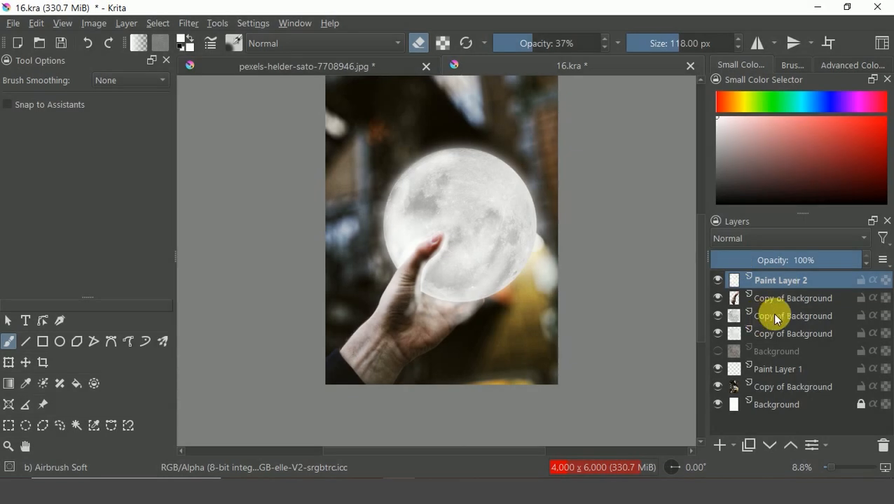
Select the lower moon copy layer and add a new paint layer above it.
left_click(773, 317)
left_click(775, 333)
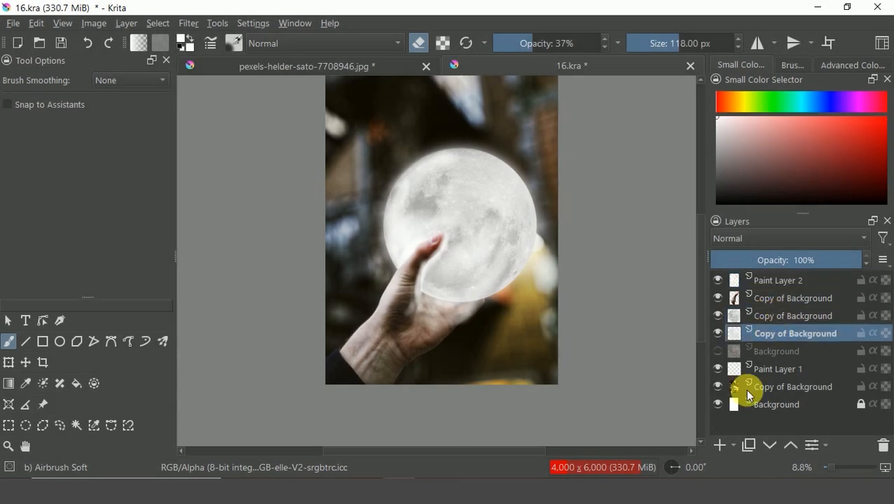
left_click(718, 445)
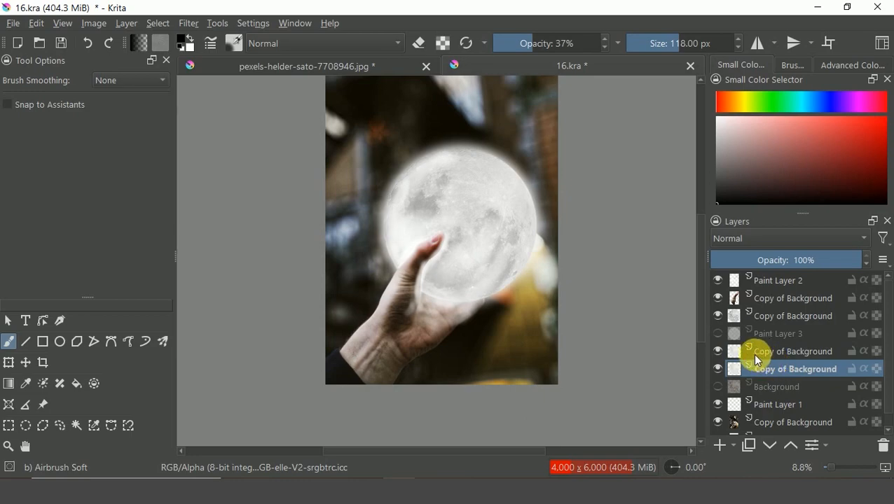
Enlarge the lower moon copy layer with a free transform and set its layer opacity to 38%.
key("ctrl+t")
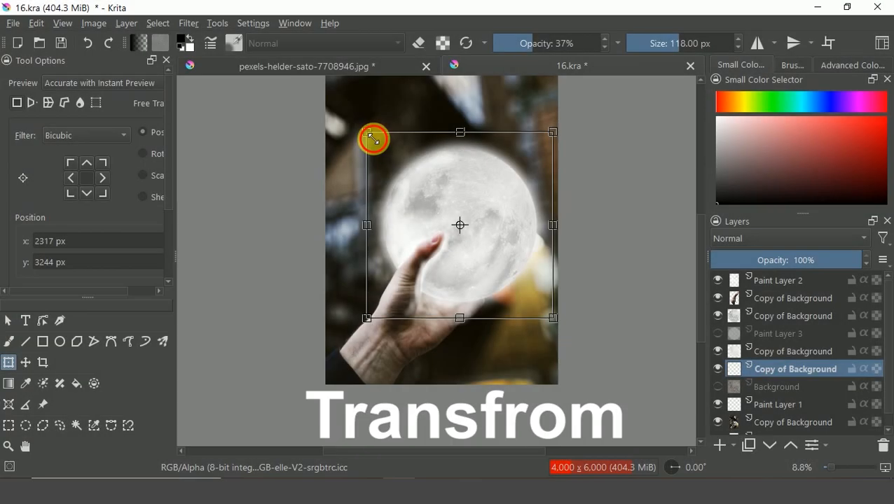
left_click_drag(372, 138, 347, 117)
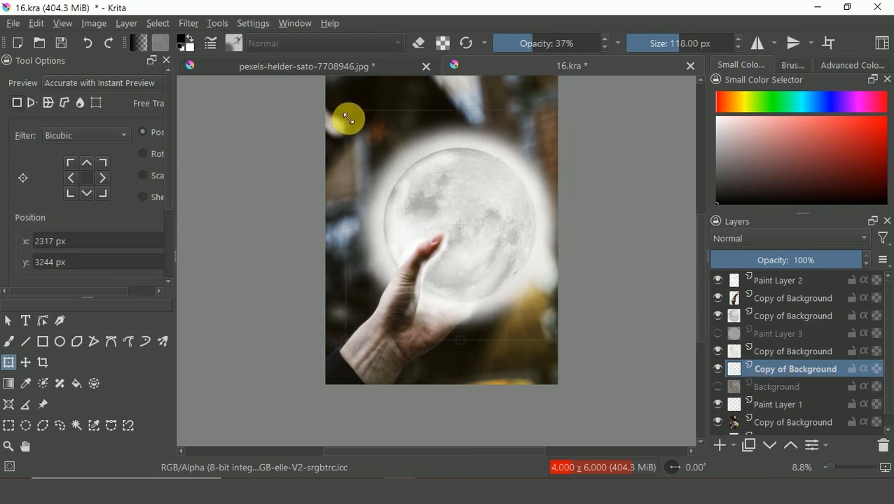
key("Return")
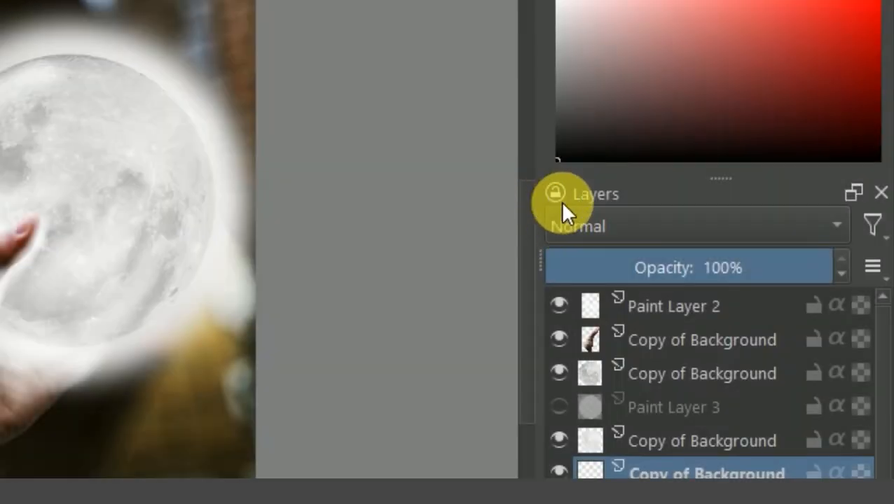
left_click(685, 279)
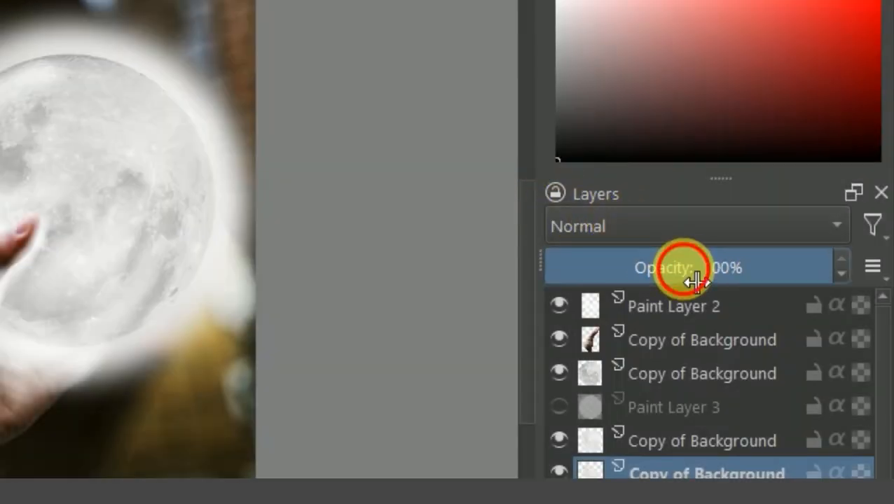
left_click_drag(690, 283, 656, 278)
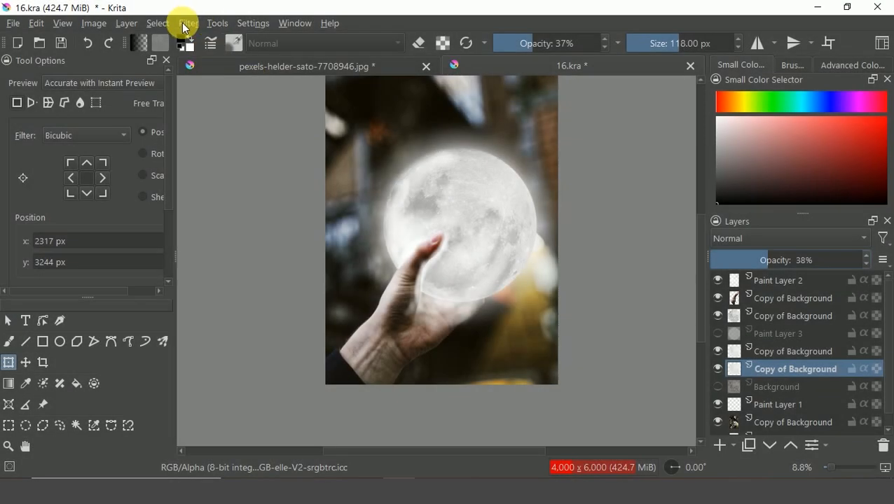
Apply a Blur filter to that layer with horizontal and vertical radius of 70.
left_click(188, 23)
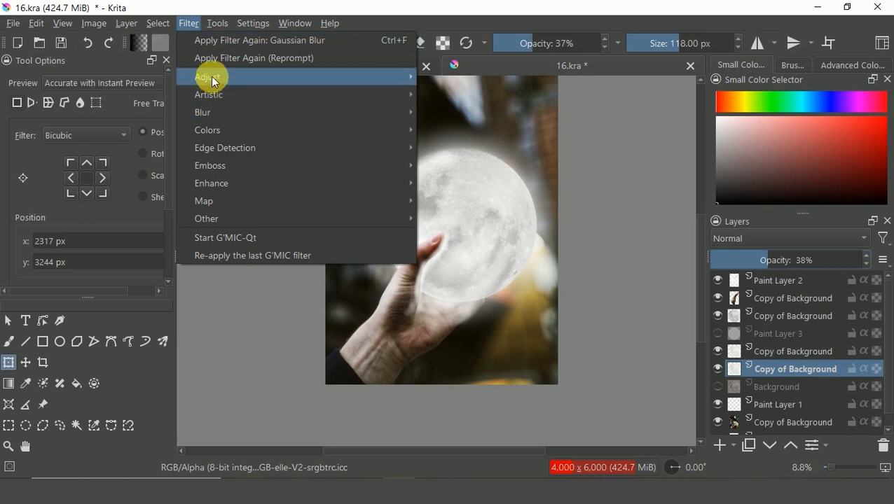
left_click(214, 114)
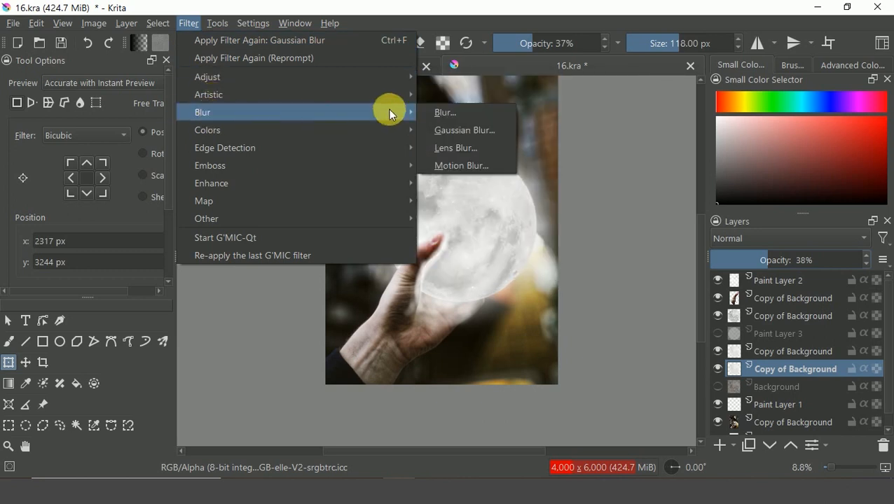
left_click(471, 113)
left_click(708, 171)
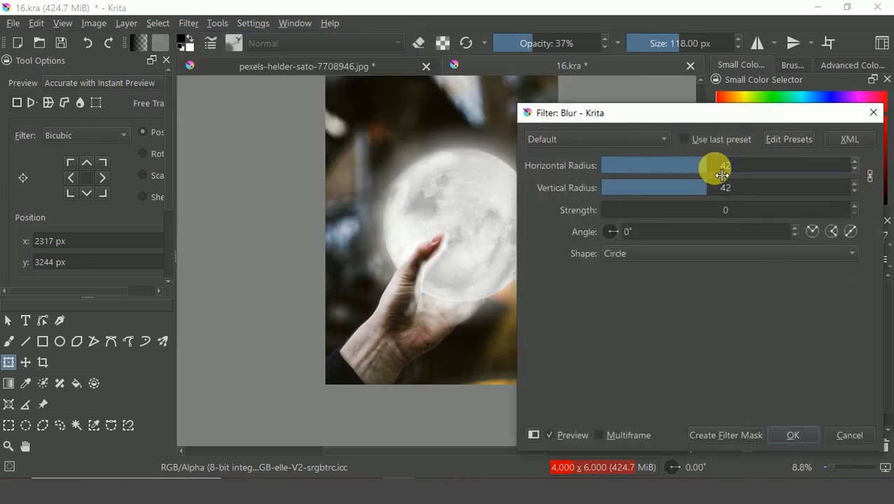
left_click_drag(719, 175, 738, 169)
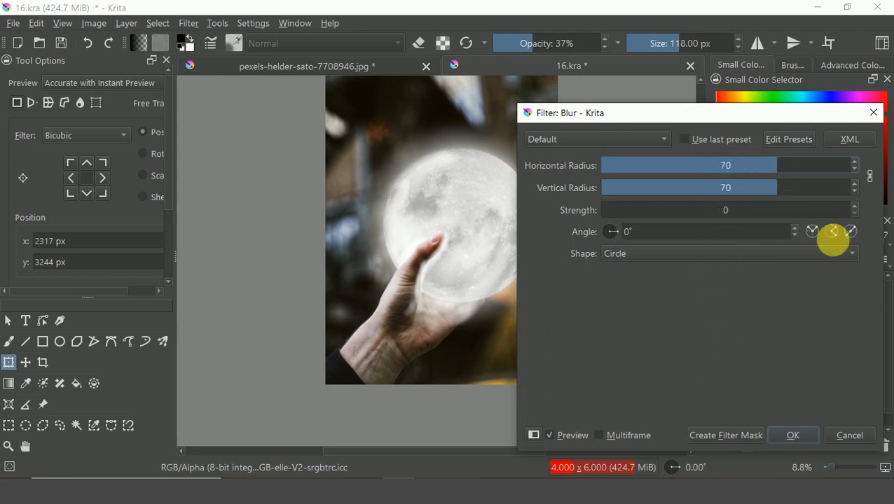
left_click_drag(756, 176, 751, 173)
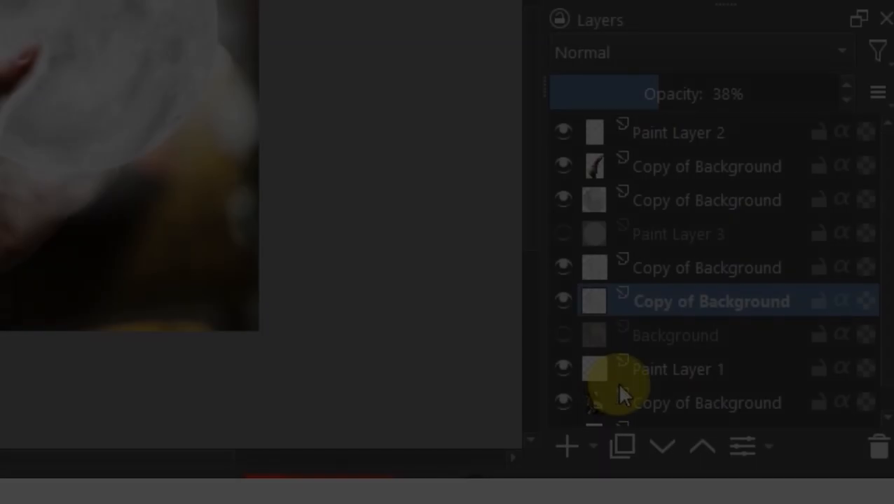
Select and delete the unused Paint Layer 1.
left_click(651, 372)
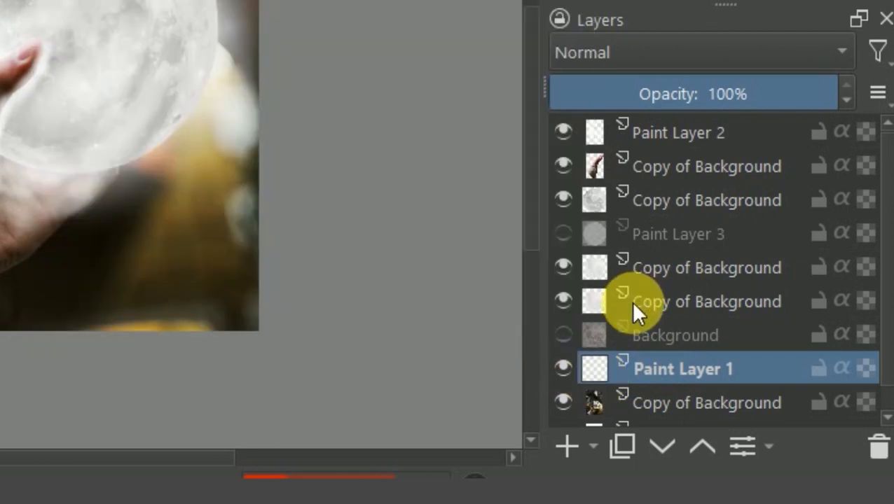
left_click(863, 441)
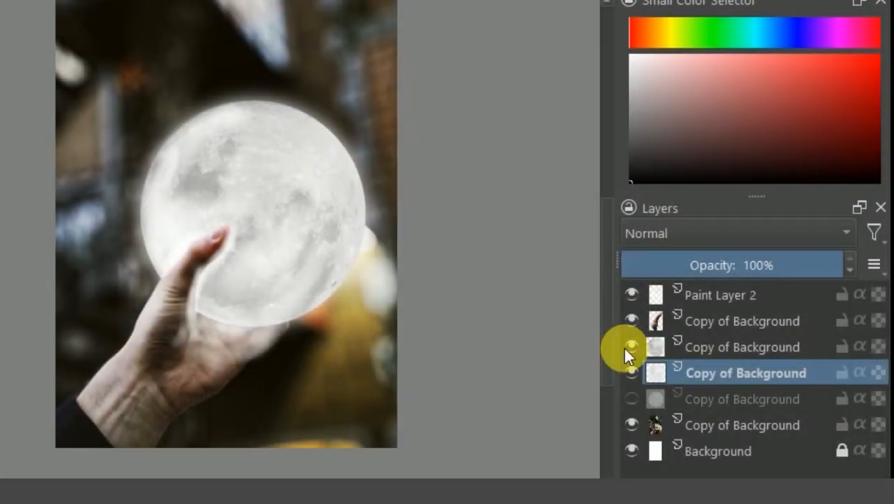
Toggle the visibility of each layer in turn to check what it contributes.
left_click(632, 371)
left_click(631, 347)
left_click(631, 295)
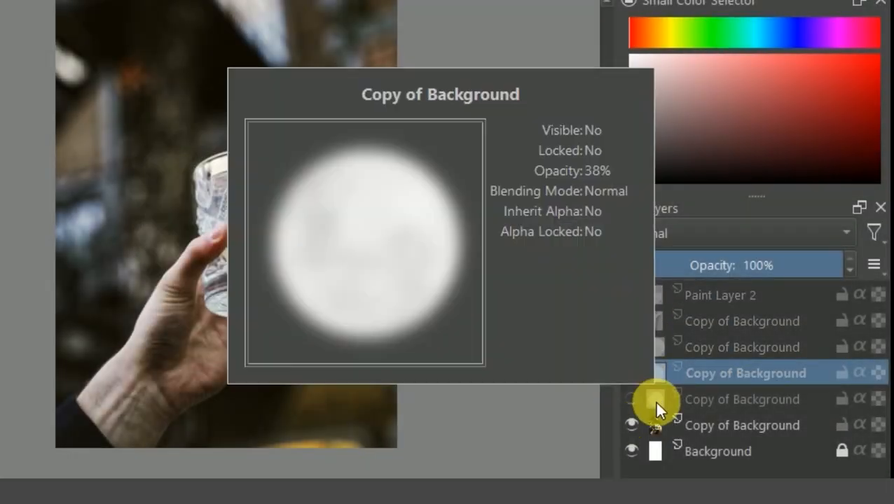
left_click(631, 400)
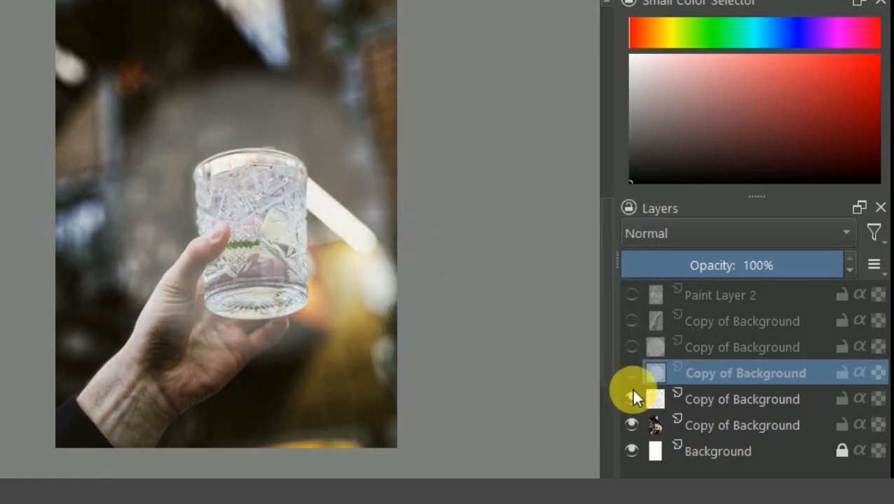
mouse_move(656, 373)
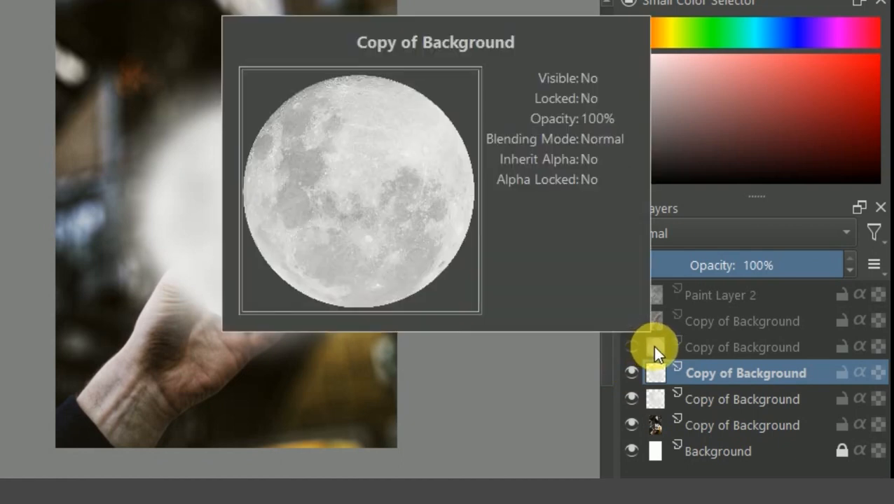
left_click(630, 345)
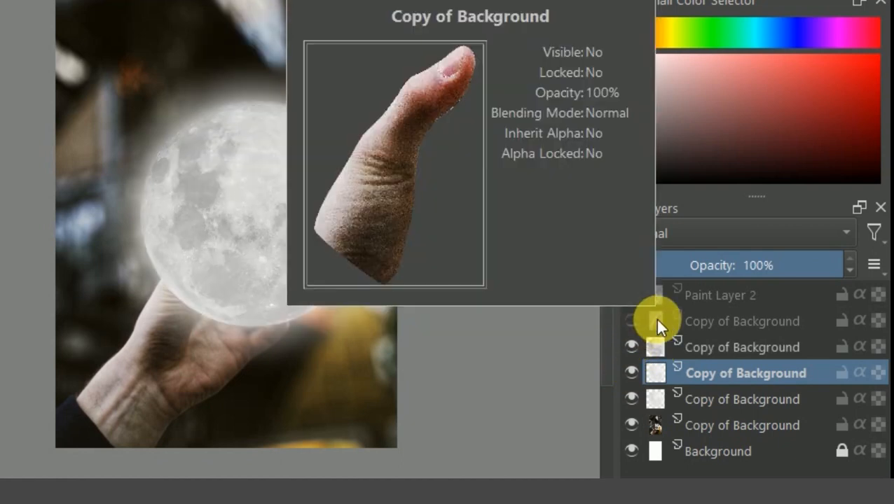
left_click(631, 321)
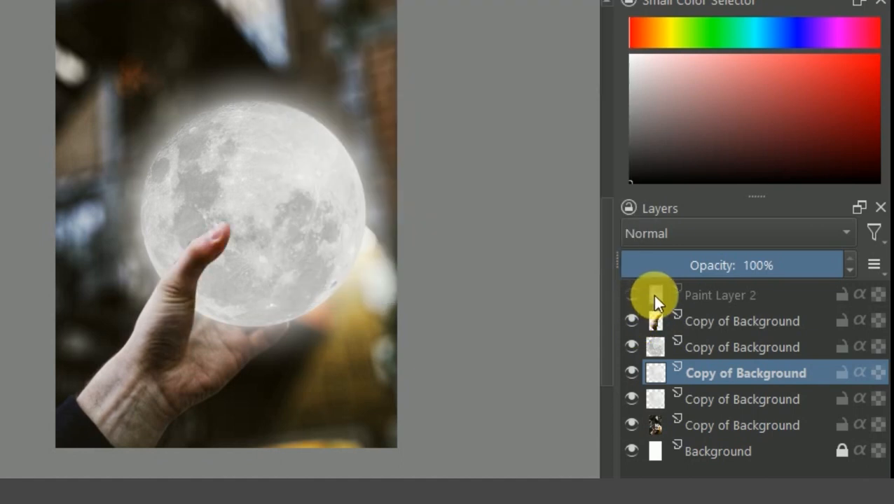
mouse_move(652, 295)
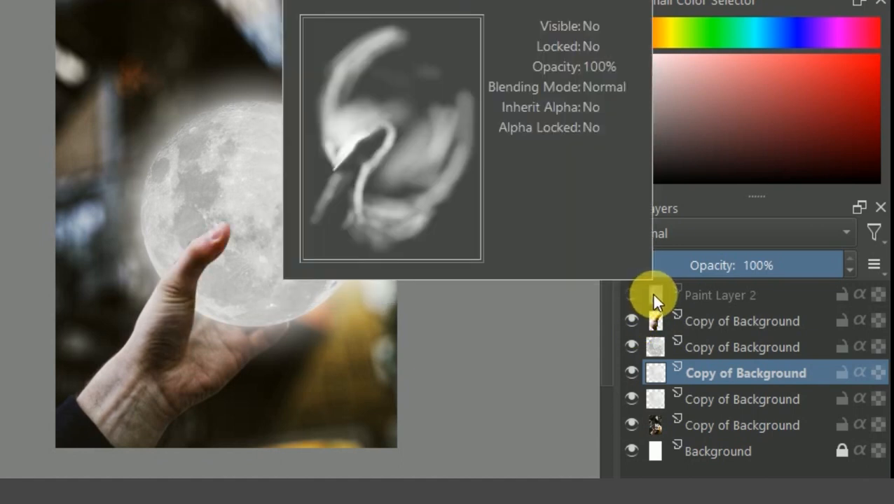
left_click(631, 295)
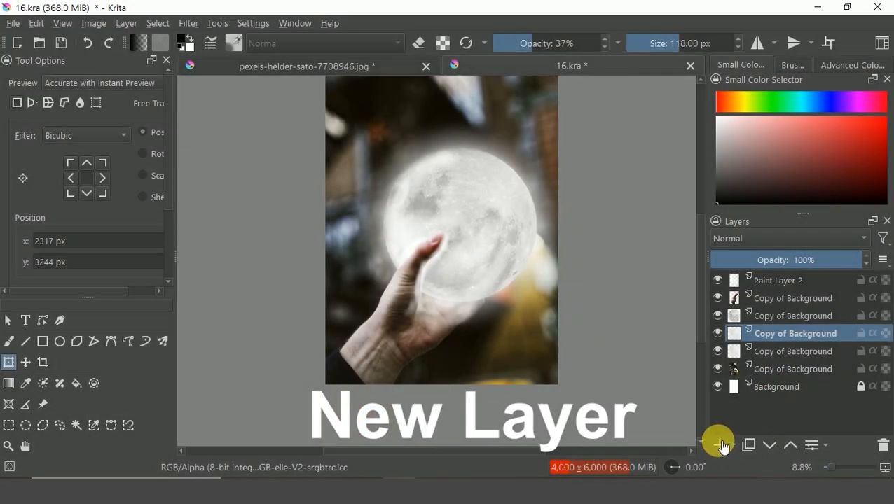
Add a new paint layer and move it to the top of the layer stack.
left_click(724, 445)
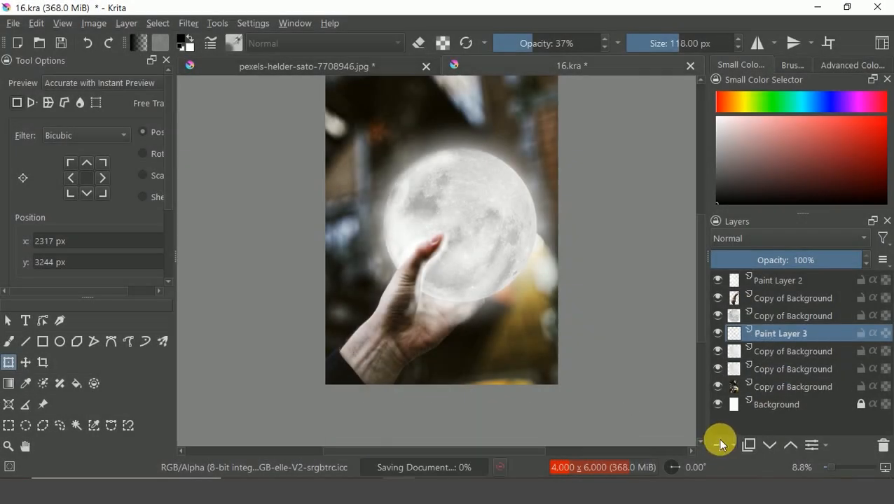
mouse_move(770, 322)
left_mouse_down()
mouse_move(774, 279)
mouse_move(771, 290)
left_mouse_up()
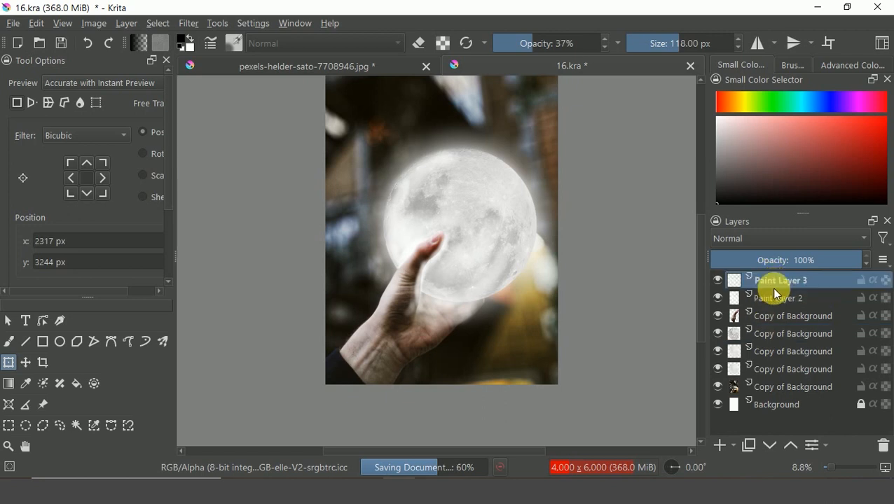
Set the foreground color to white.
left_click(185, 46)
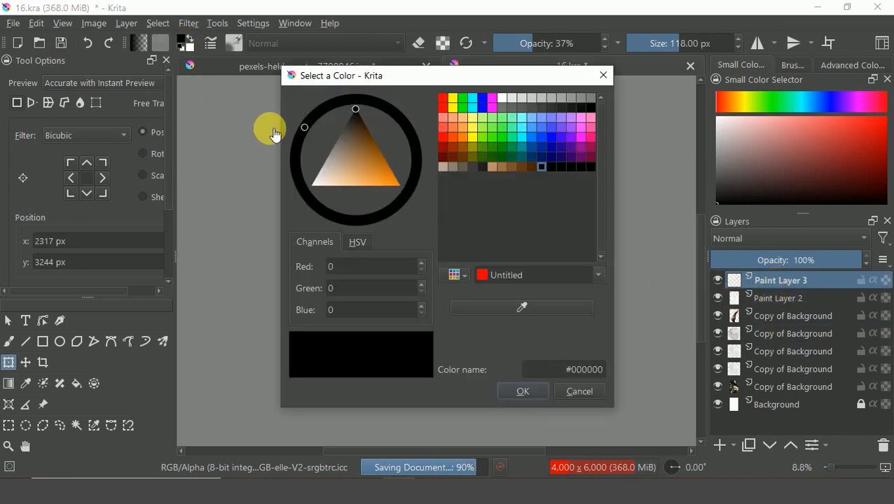
left_click(318, 171)
left_click(313, 185)
left_click(523, 392)
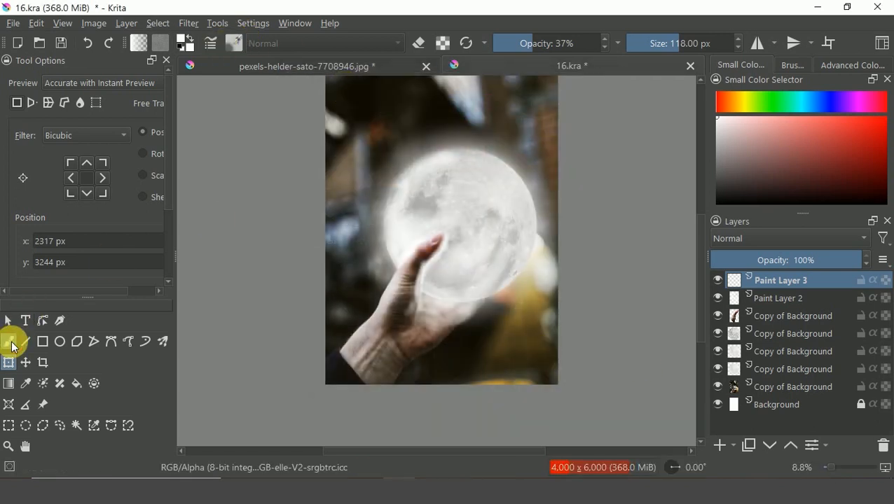
Choose the freehand brush with the Texture Splat preset.
left_click(10, 343)
left_click(235, 45)
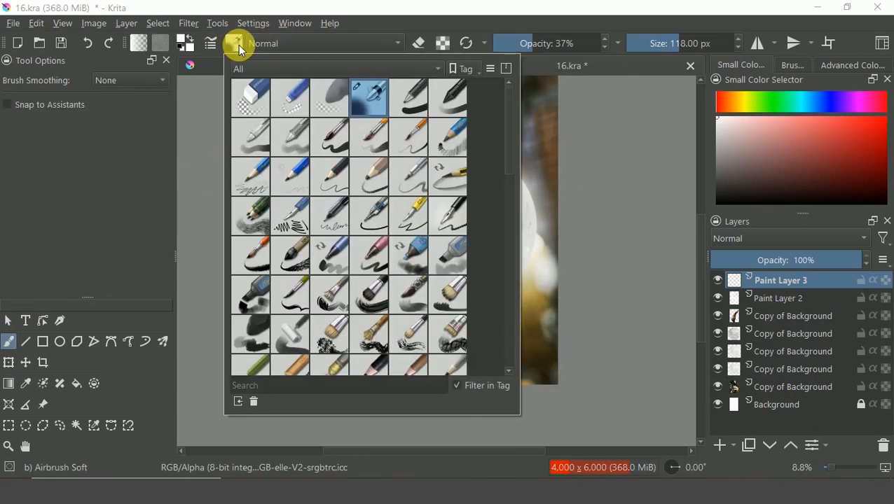
scroll(494, 261, "down", 5)
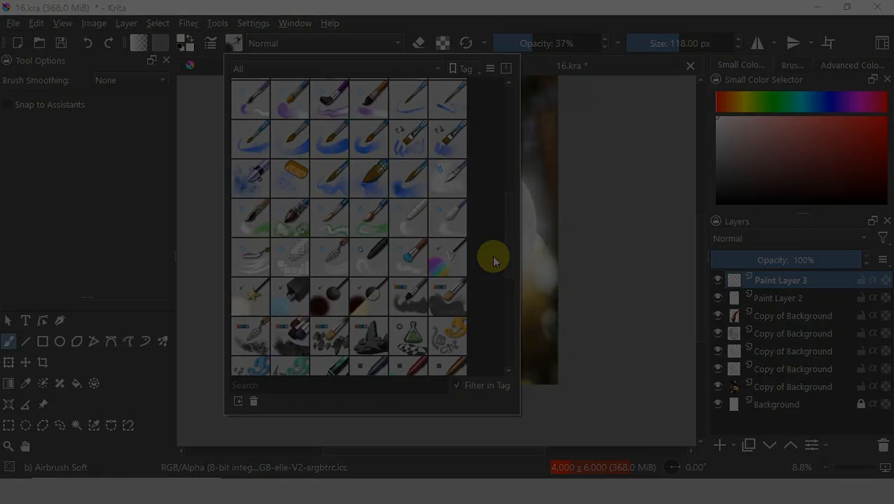
left_click_drag(493, 257, 482, 341)
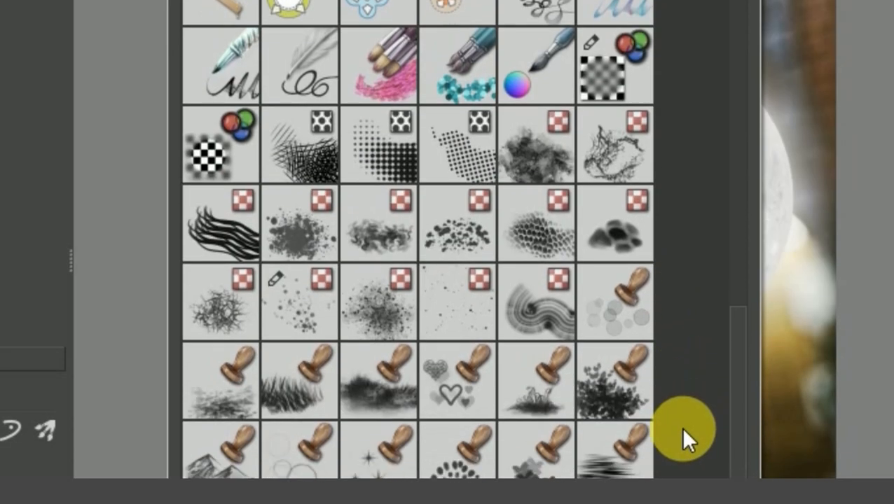
left_click(317, 308)
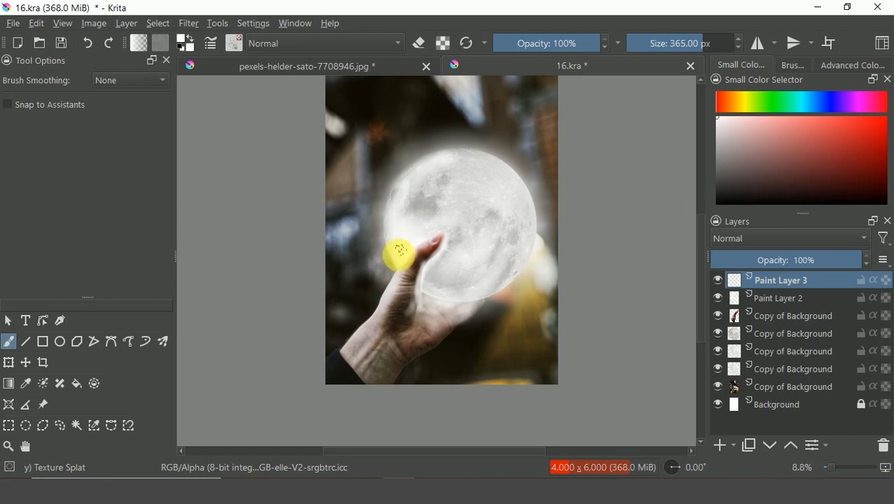
Paint white sparkles around the moon's edge and duplicate the sparkle layer.
mouse_move(413, 229)
left_mouse_down()
mouse_move(383, 190)
mouse_move(342, 208)
left_mouse_up()
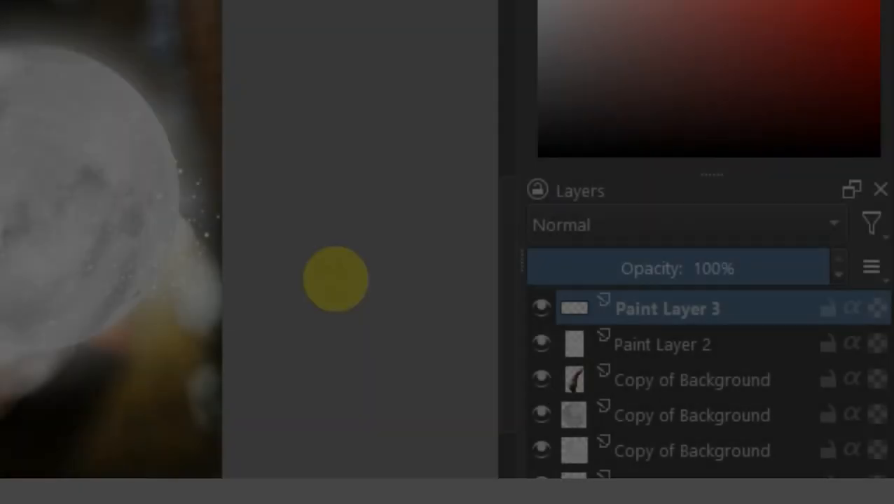
key("ctrl")
key("ctrl+j")
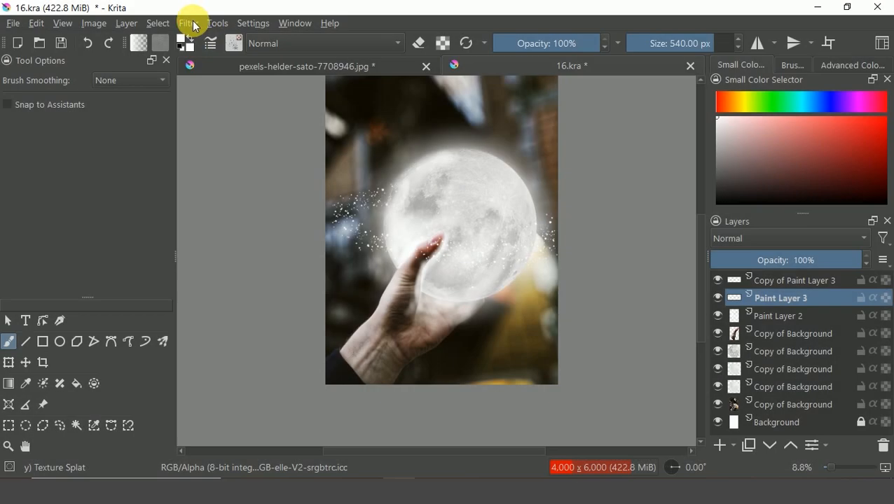
Apply a Gaussian Blur to the original sparkle layer.
left_click(189, 23)
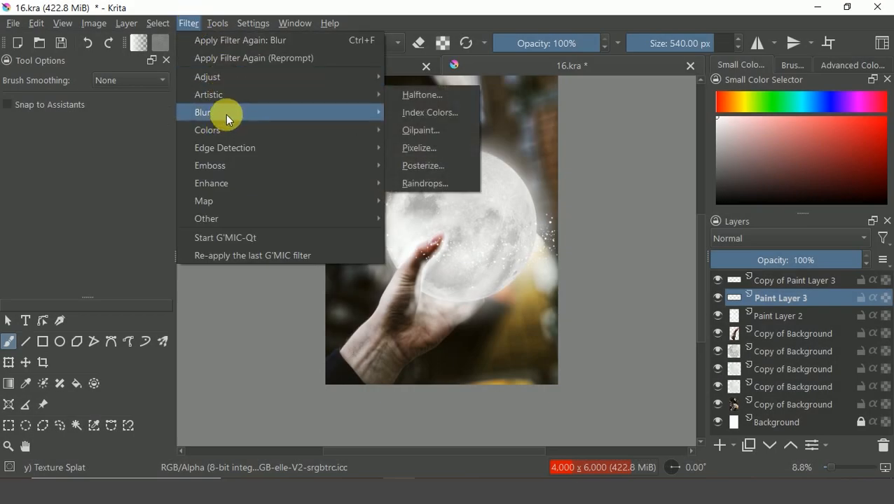
mouse_move(282, 112)
left_click(413, 129)
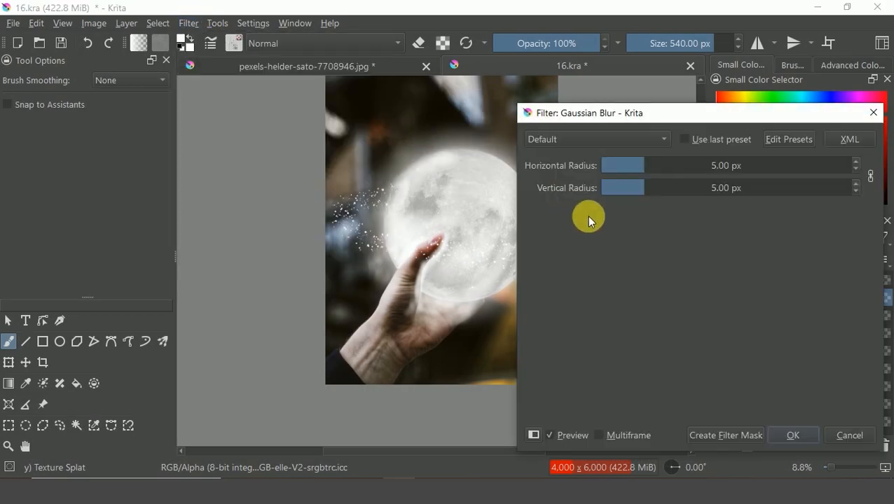
left_click_drag(651, 170, 774, 172)
left_click(790, 434)
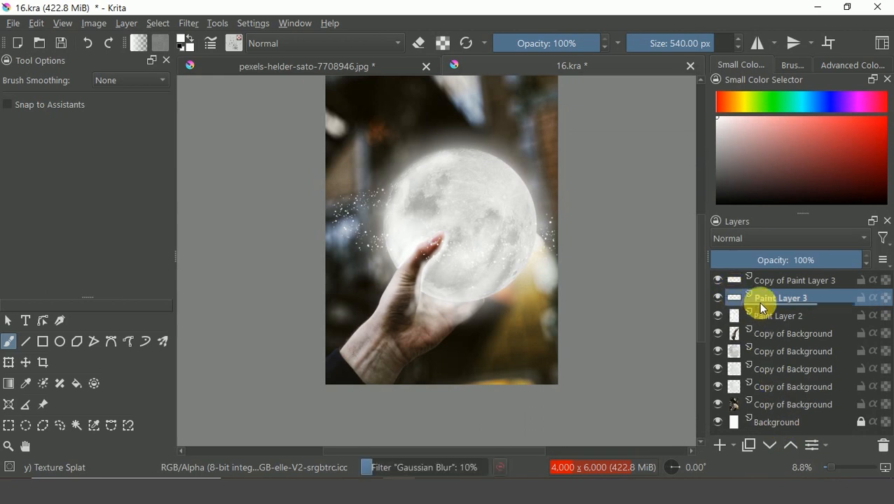
On the sparkle copy layer, set a 1000 px brush at 21% opacity and paint over the moon.
mouse_move(762, 309)
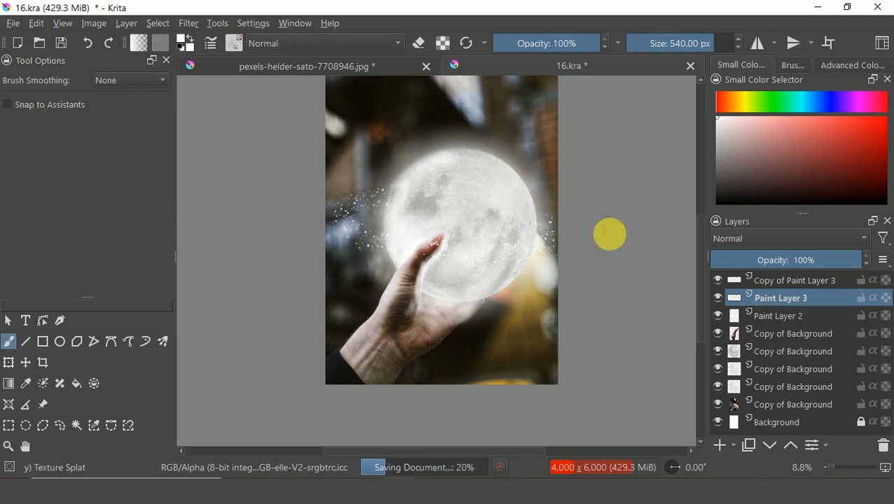
left_click(792, 281)
key("]")
key("]")
key("]")
key("]")
key("]")
key("]")
key("]")
key("]")
key("]")
key("]")
left_click(516, 44)
mouse_move(387, 147)
left_mouse_down()
mouse_move(533, 173)
mouse_move(440, 288)
left_mouse_up()
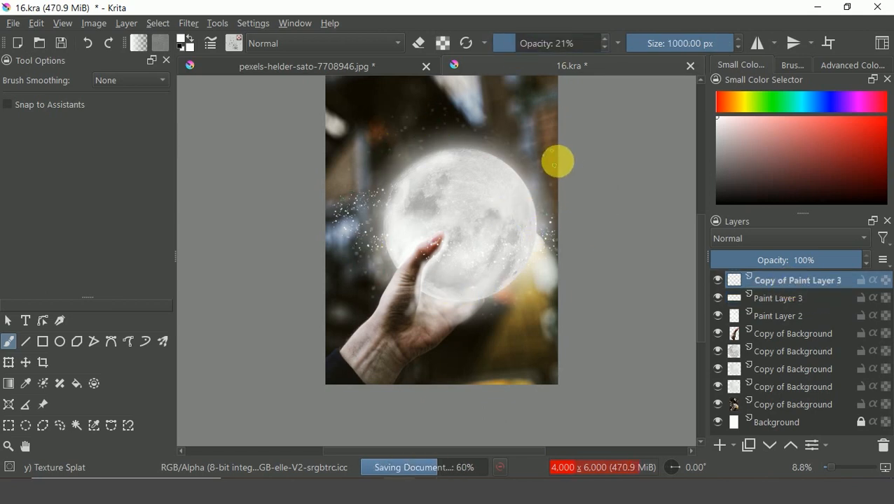
Set the brush opacity back to 100% and the brush size to 73 px.
left_click_drag(587, 43, 605, 47)
key("[")
key("[")
key("[")
key("[")
key("[")
key("[")
key("[")
key("[")
key("[")
key("[")
key("[")
key("[")
key("[")
key("[")
key("[")
key("[")
key("[")
key("[")
key("[")
key("[")
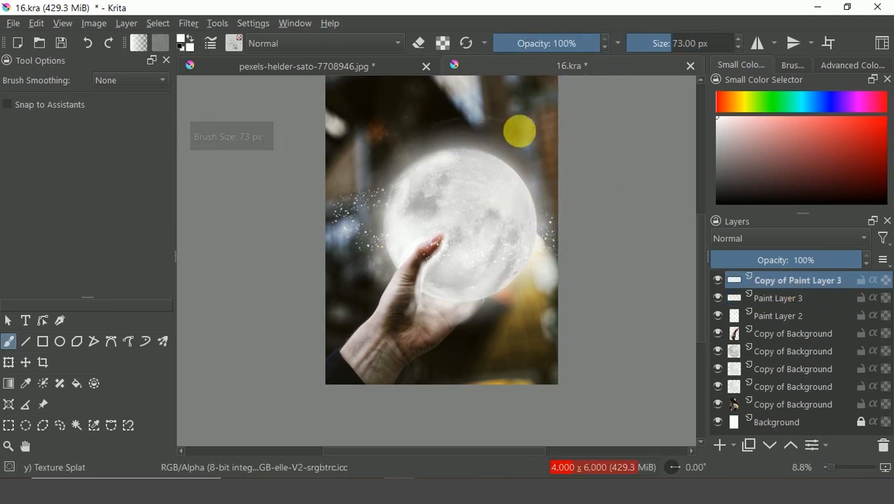
key("Tab")
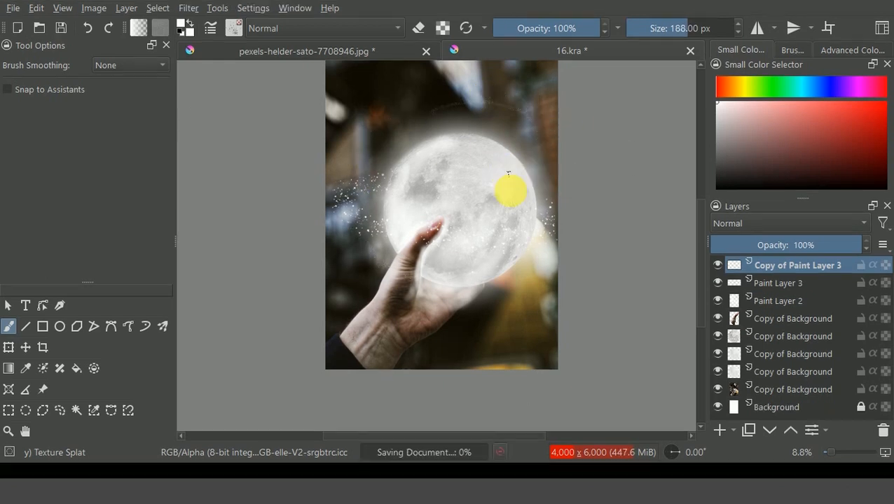
left_click_drag(357, 121, 559, 443)
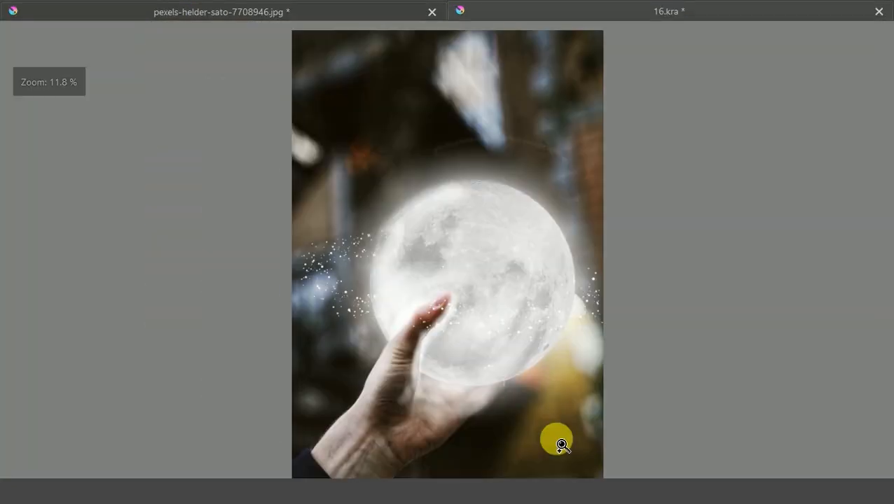